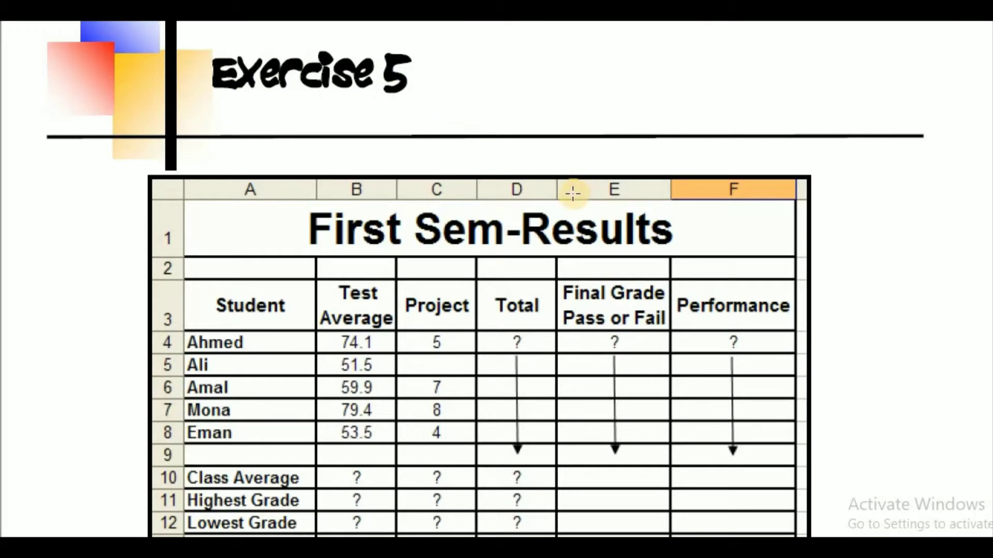
Scroll through the exercise instructions to read the Total column task
scroll(572, 193, "down", 5)
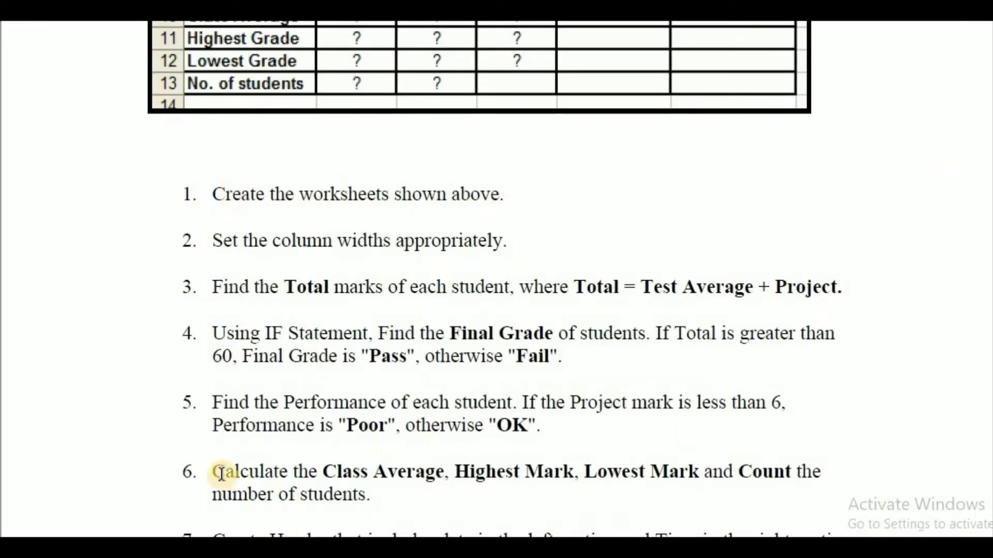
scroll(306, 251, "up", 4)
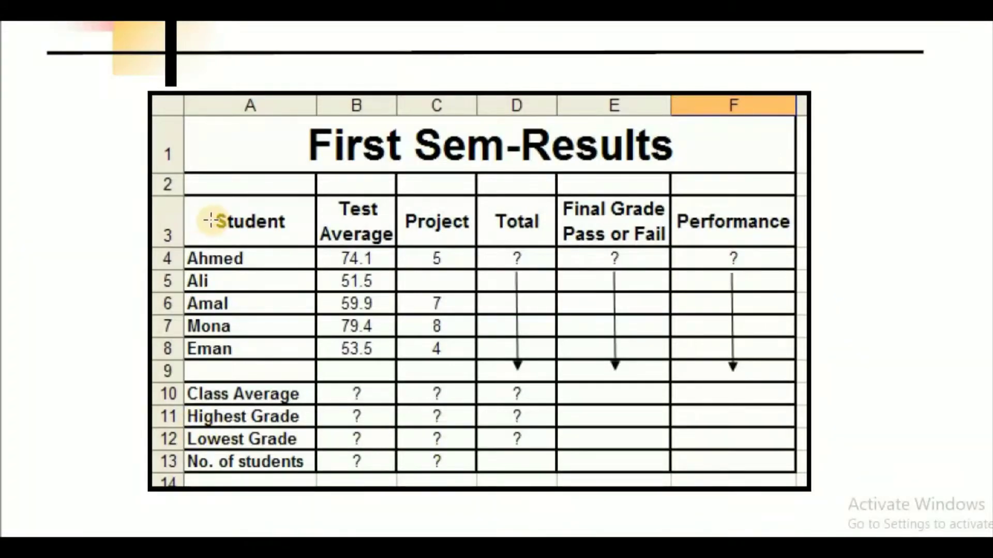
scroll(210, 220, "down", 1)
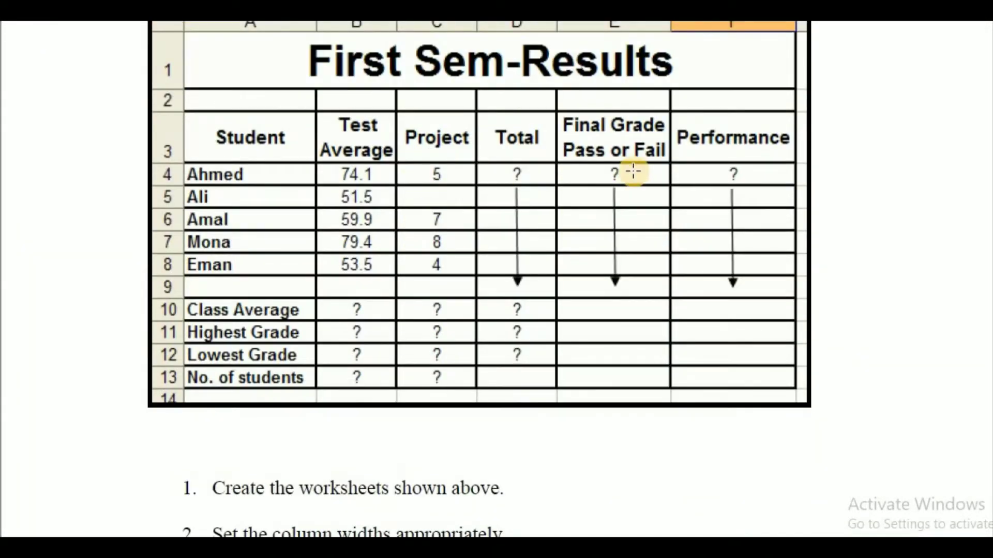
scroll(526, 174, "down", 1)
scroll(599, 106, "up", 2)
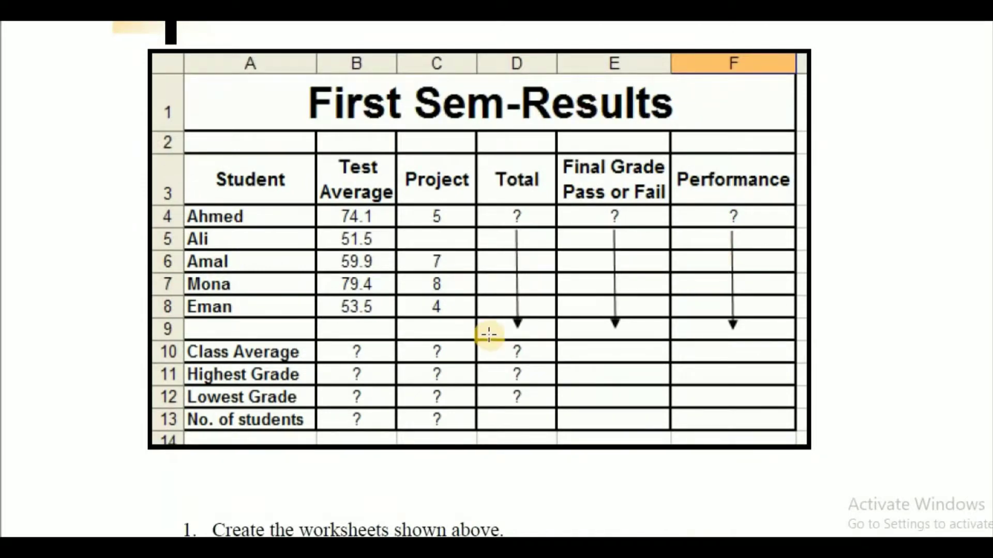
scroll(199, 412, "down", 2)
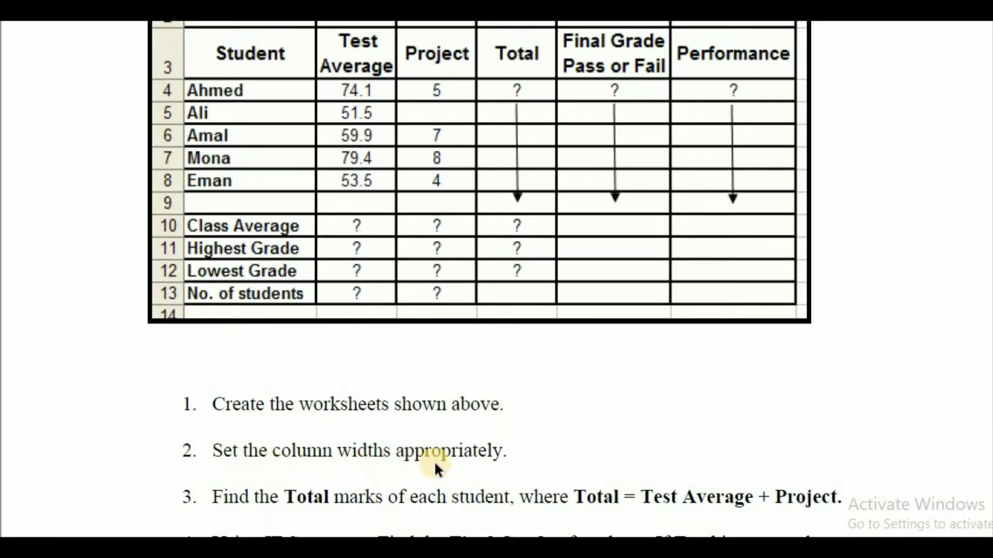
scroll(548, 404, "up", 3)
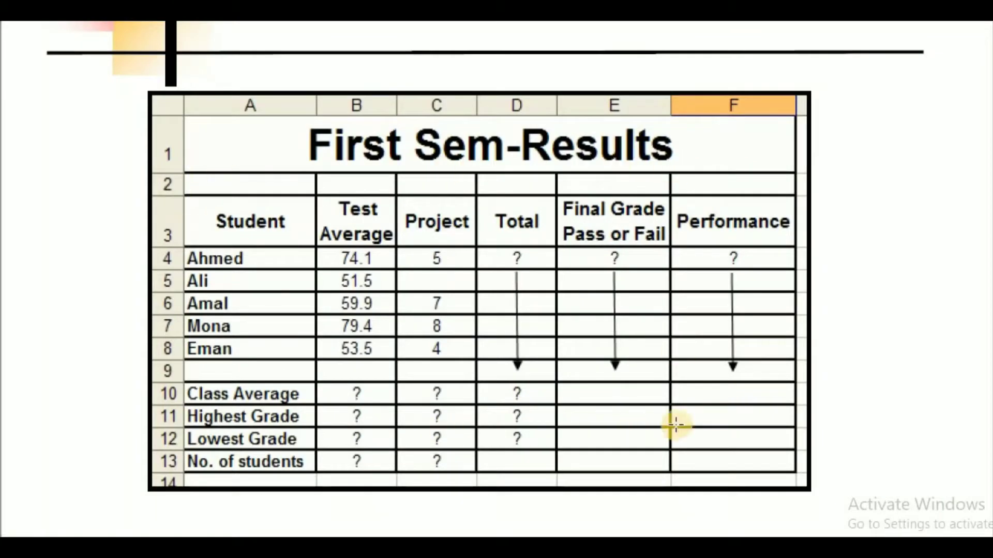
scroll(478, 365, "down", 3)
scroll(479, 365, "up", 2)
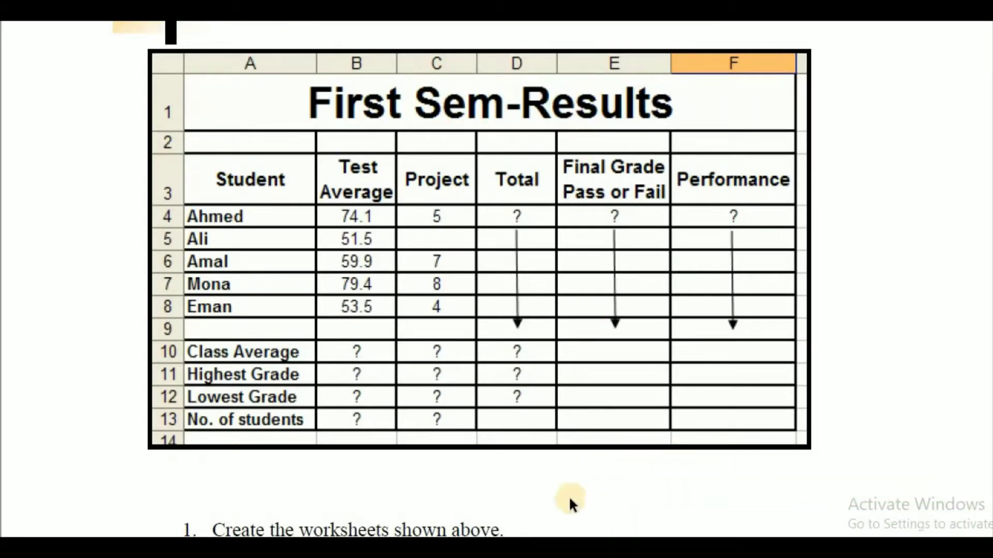
scroll(313, 422, "down", 3)
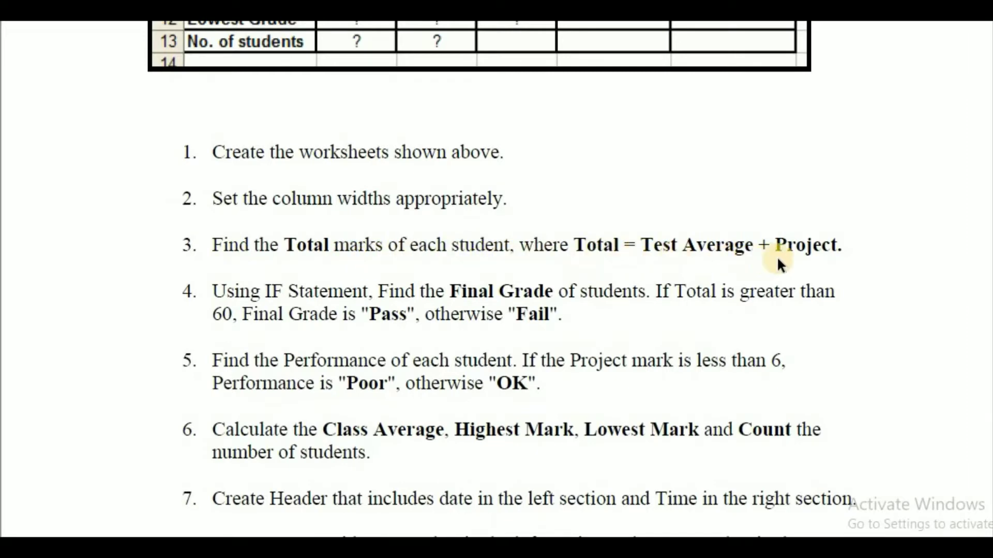
scroll(777, 256, "up", 5)
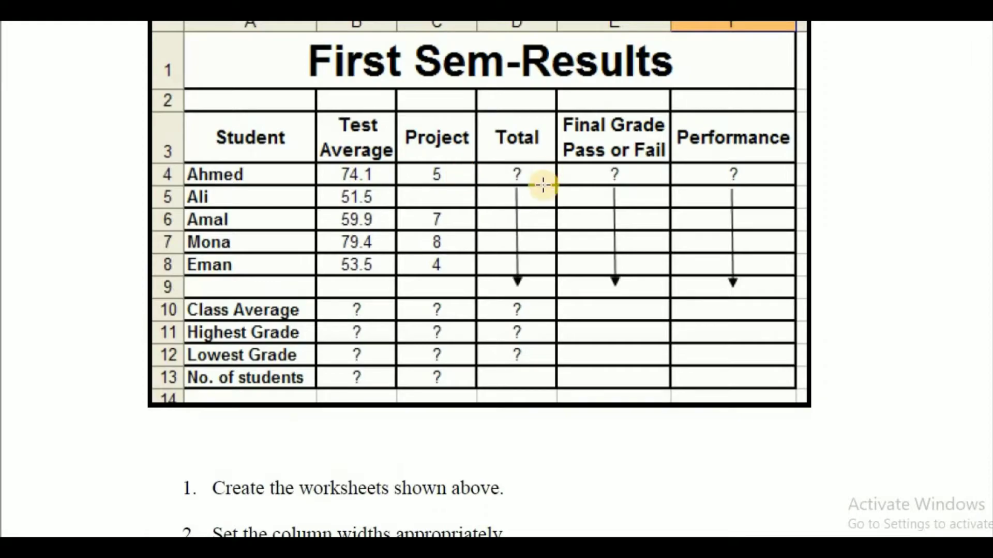
Enter =B4+C4 in D4 and fill it down to D8 for all five students
key("alt+Tab")
left_click(319, 295)
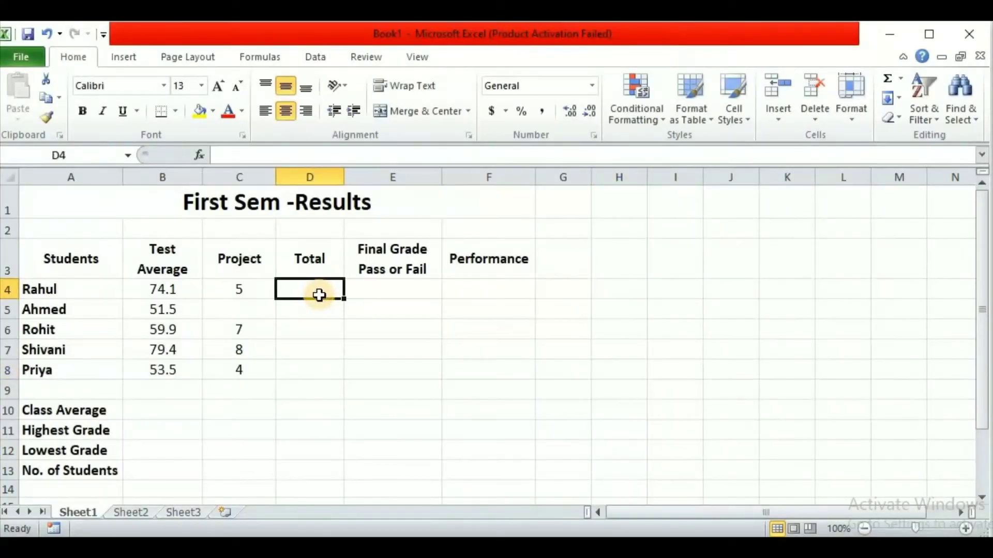
type("=")
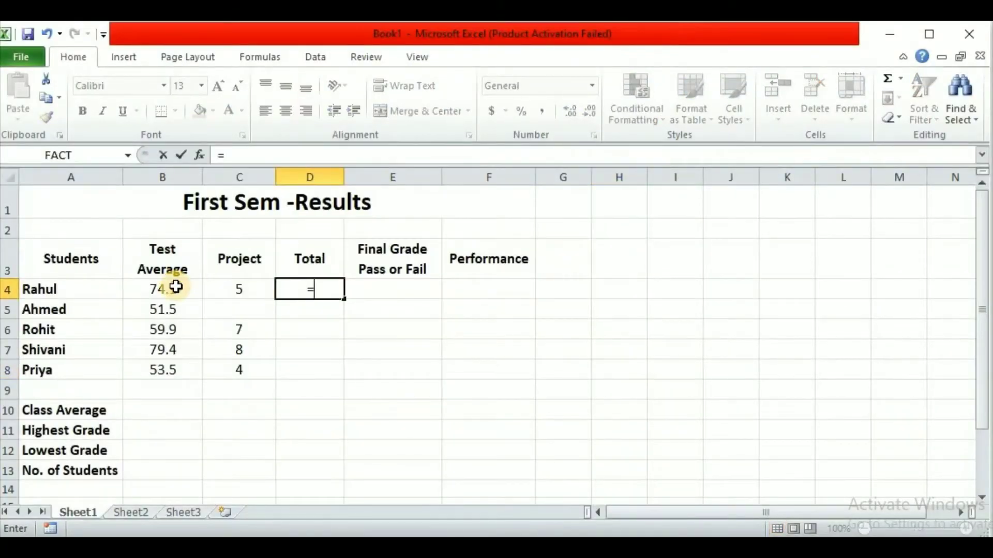
left_click(174, 286)
type("+")
left_click(237, 293)
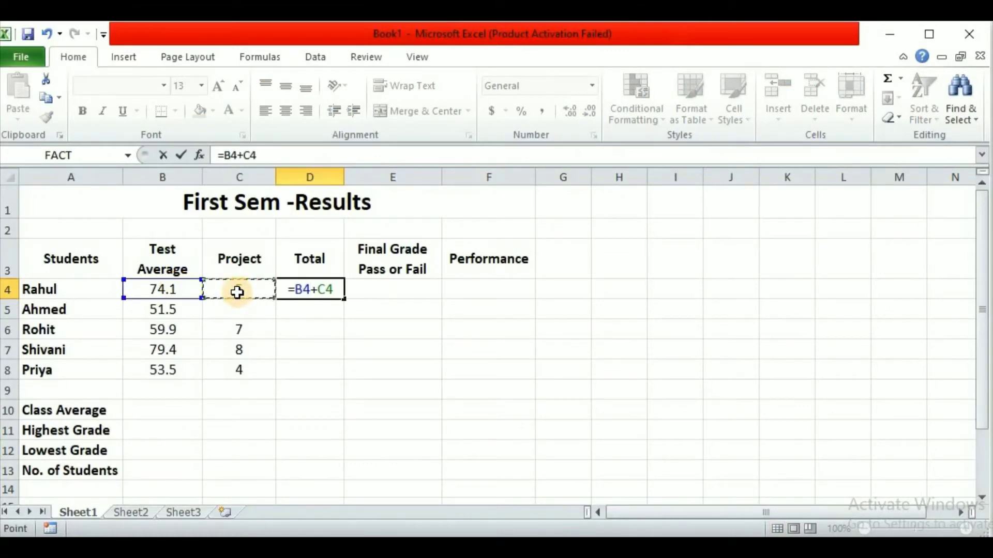
key("Return")
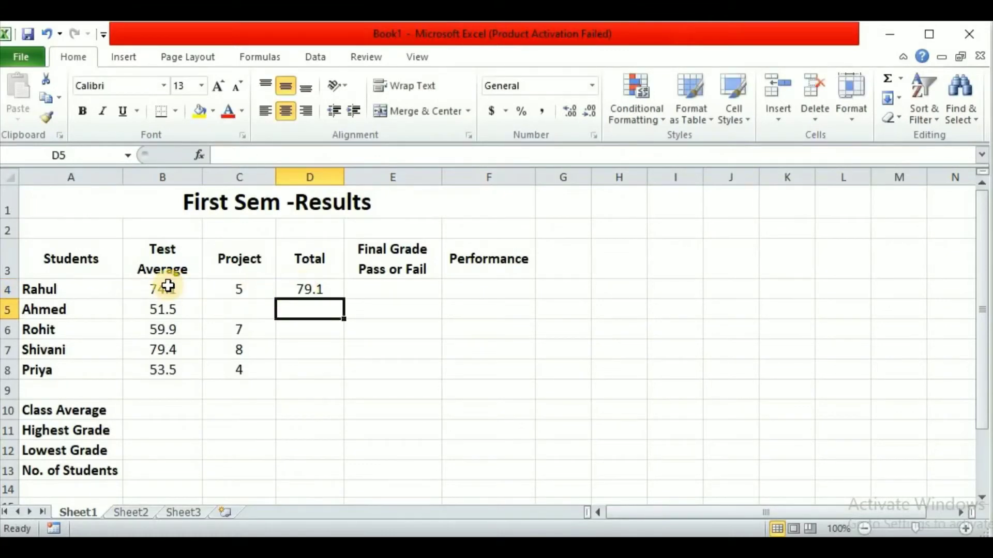
left_click(322, 289)
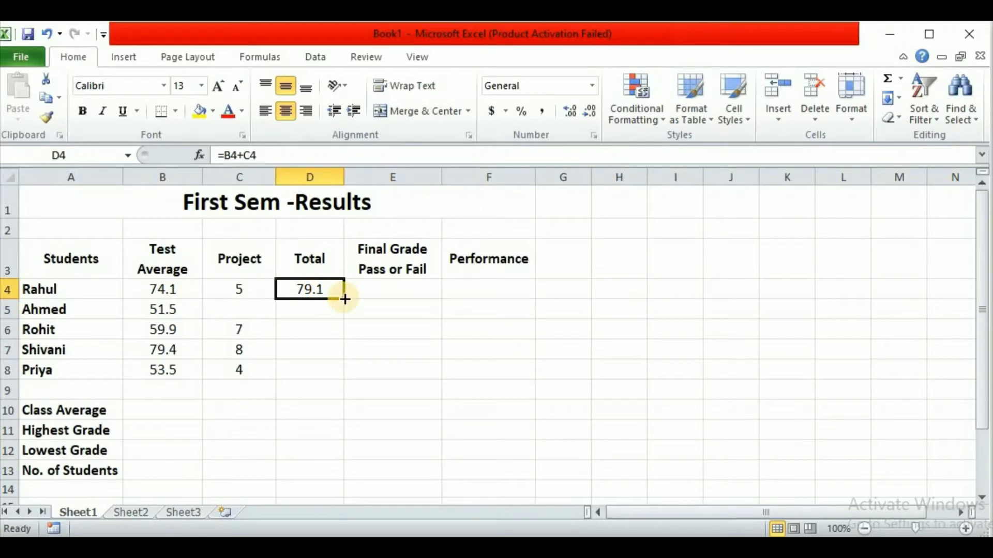
left_click_drag(345, 299, 343, 381)
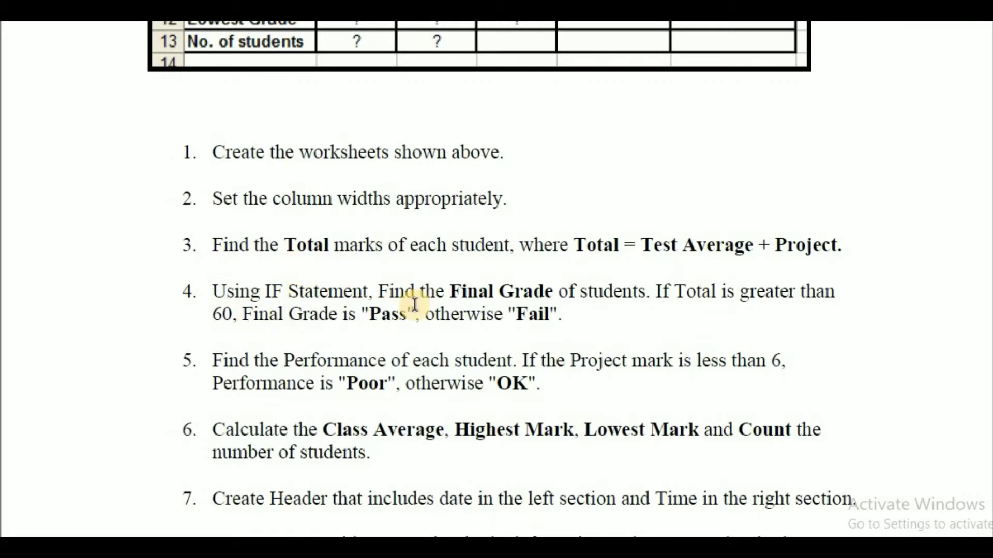
Scroll the exercise instructions to read the Pass/Fail rule for the Final Grade
scroll(496, 305, "up", 5)
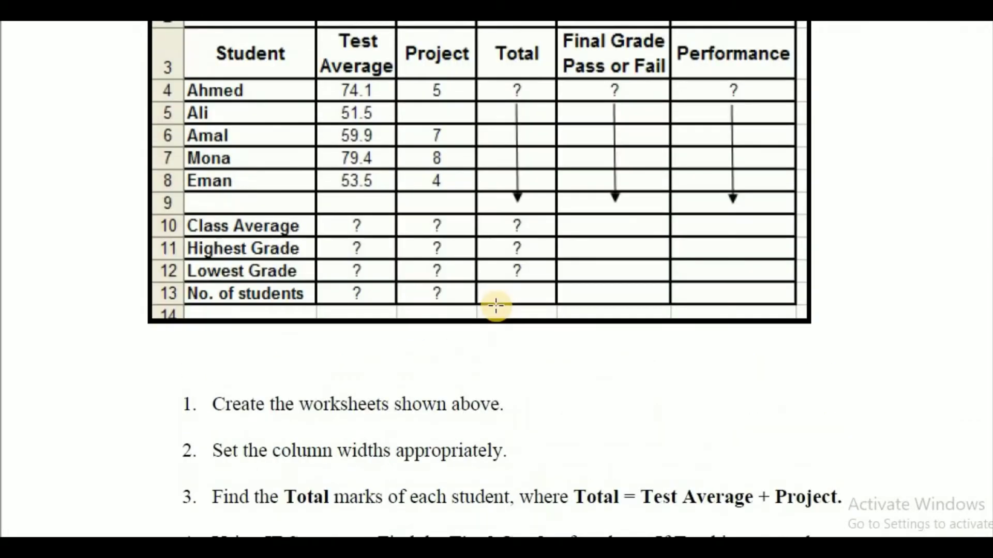
scroll(495, 306, "up", 2)
scroll(495, 305, "down", 3)
scroll(496, 305, "down", 1)
scroll(496, 305, "down", 2)
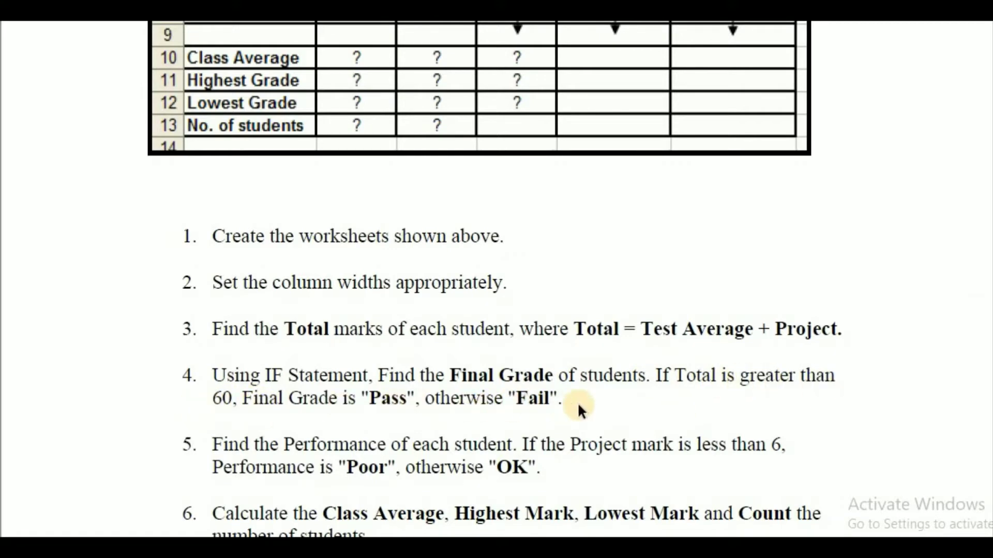
scroll(577, 401, "up", 5)
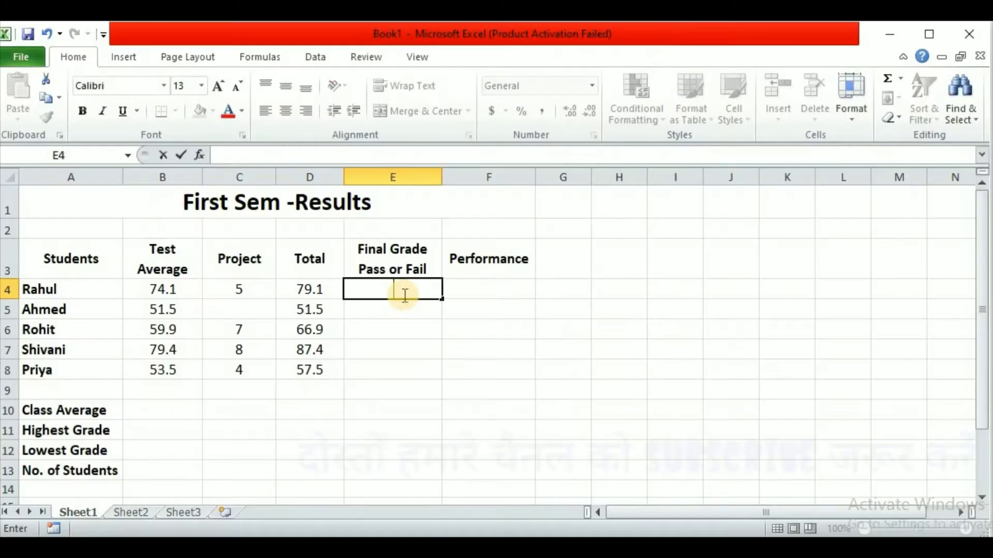
Enter =IF(D4>=60,"Pass","Fail") in E4 for the first student's Final Grade
type("=if")
key("Tab")
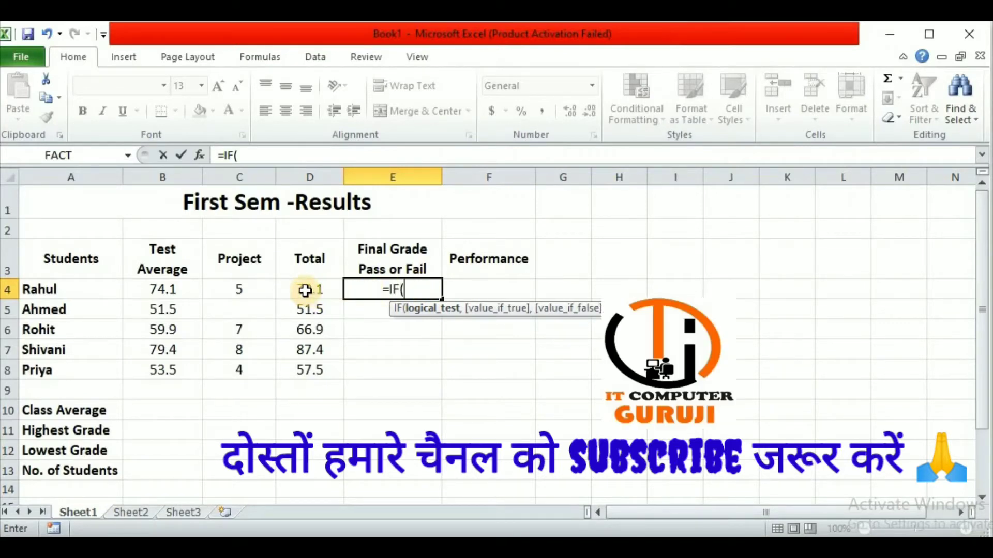
left_click(305, 291)
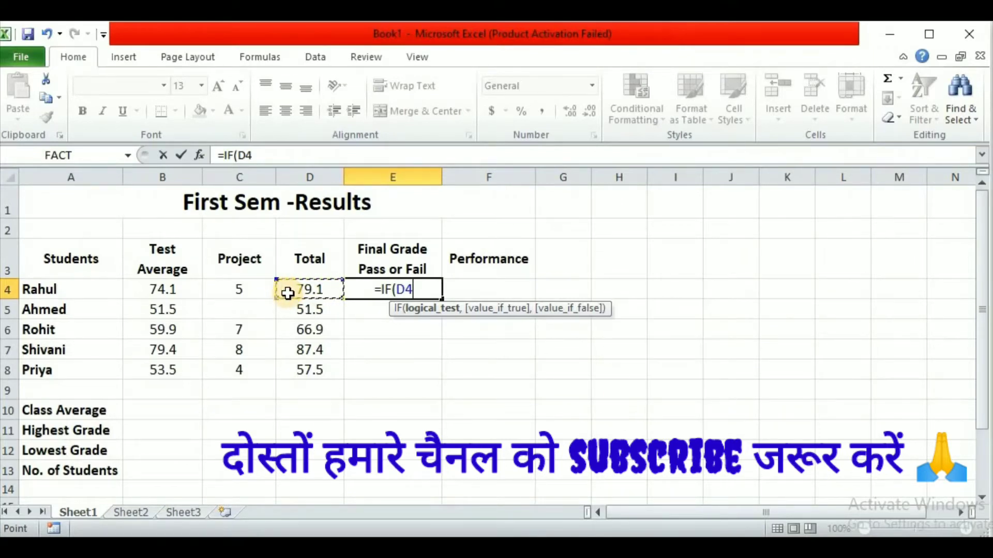
type(">")
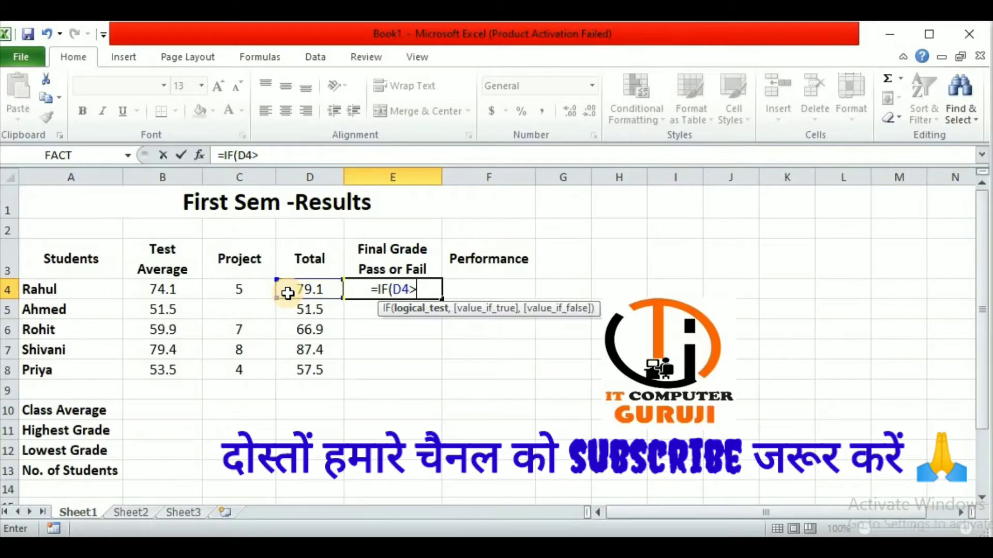
type("=60")
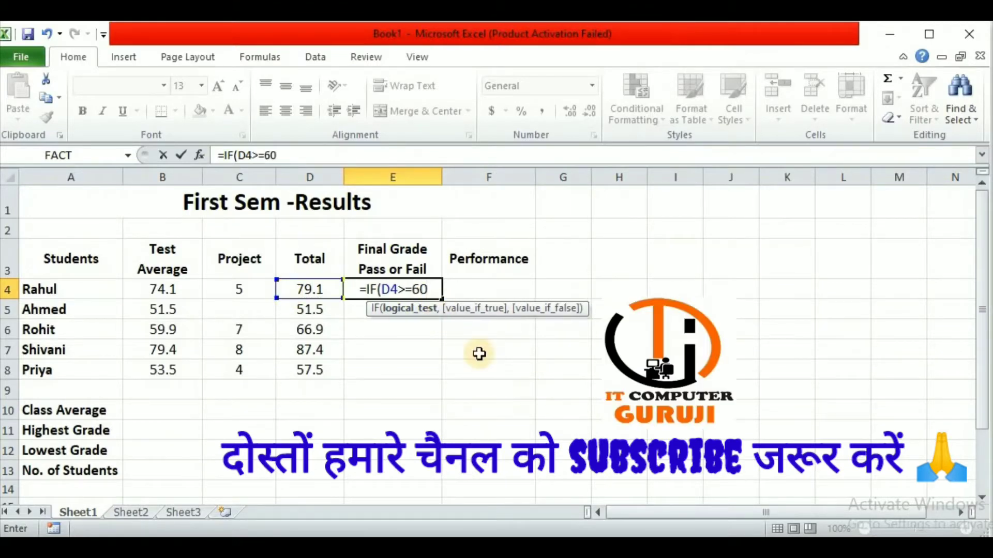
type(",")
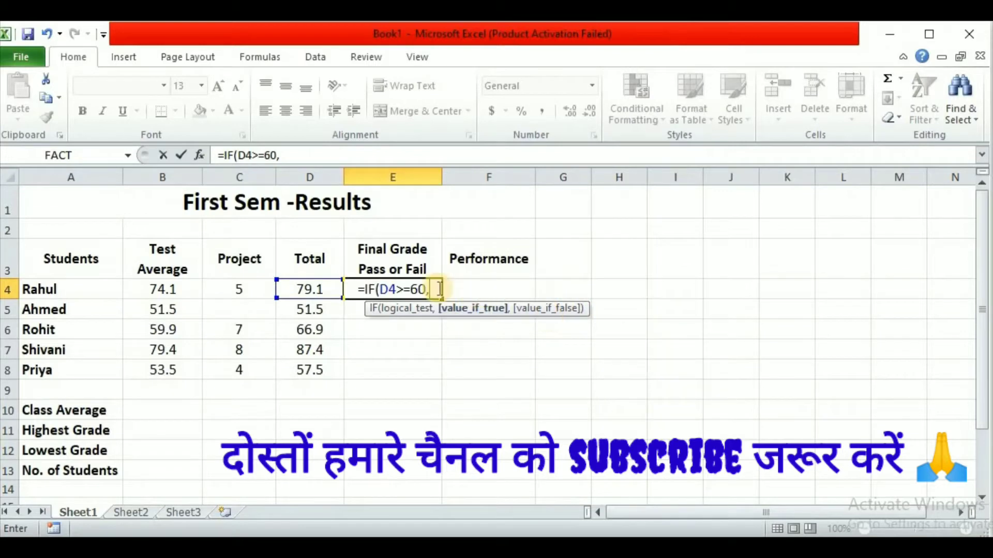
type("\"")
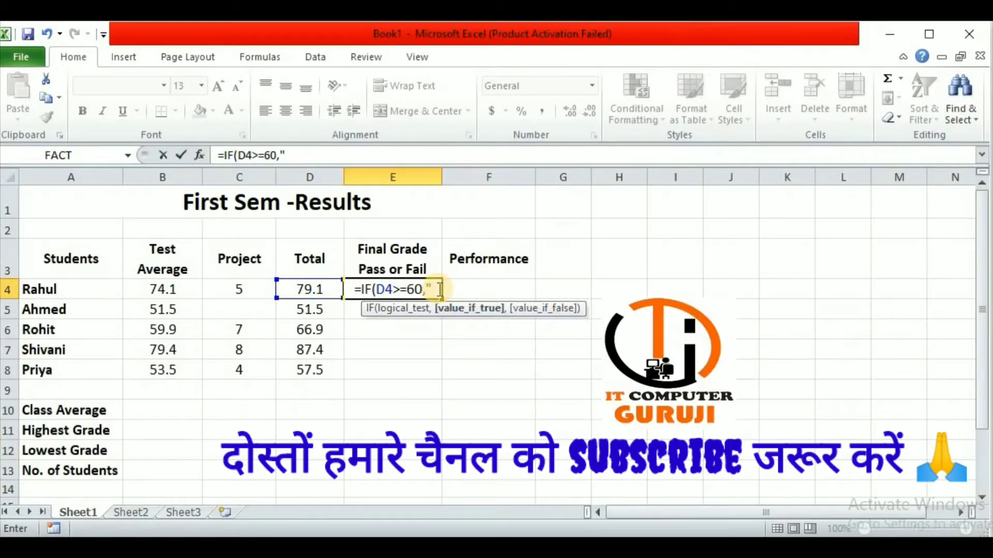
type("Pass\",\"")
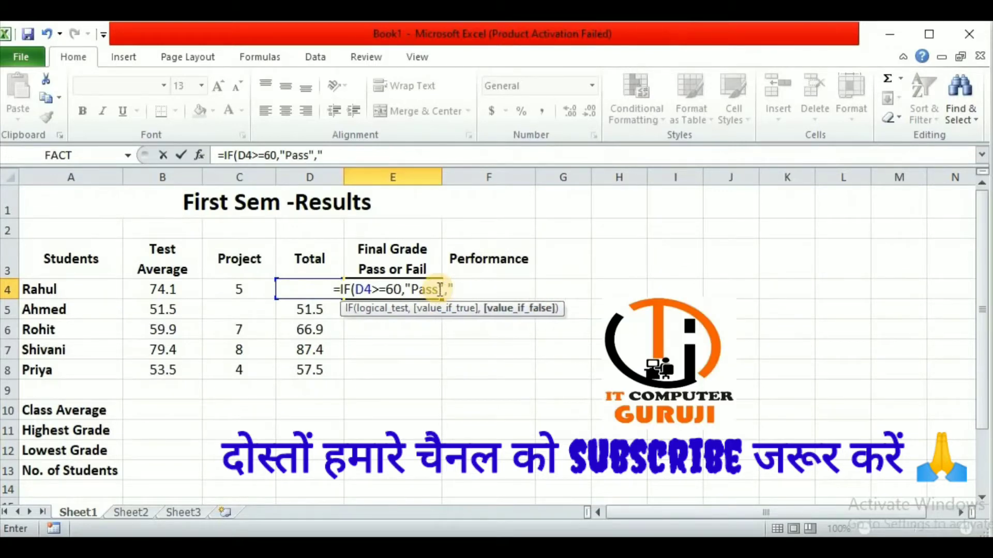
type("Fail")
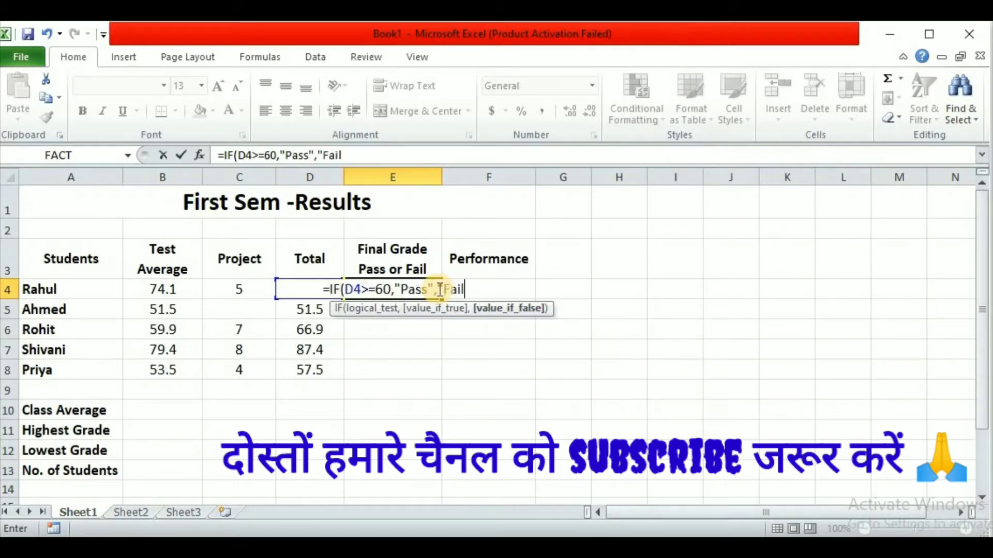
type("\")")
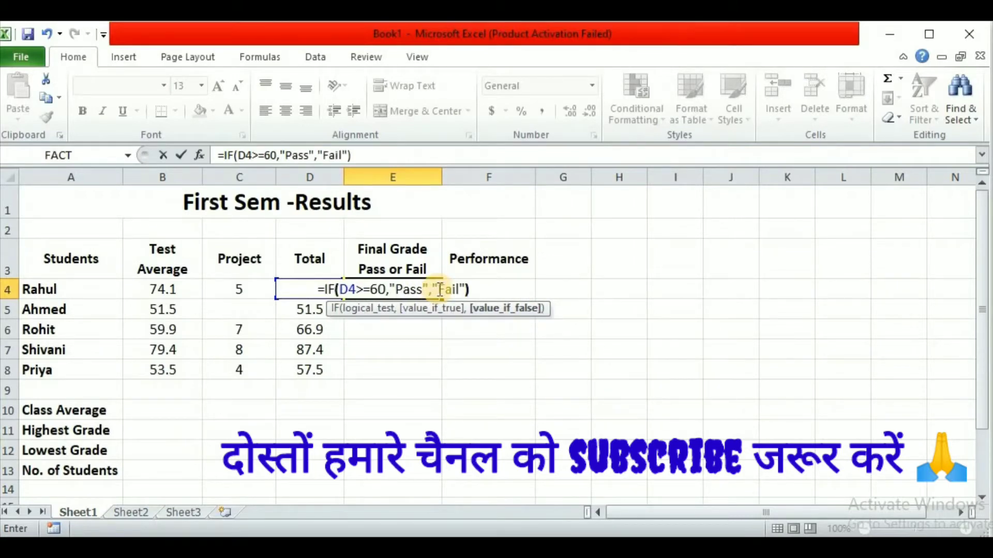
key("Return")
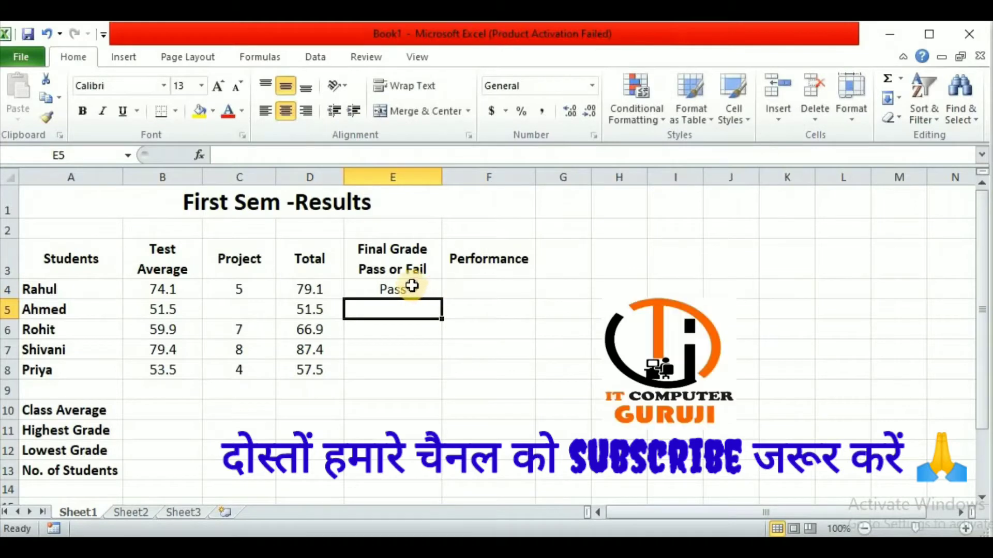
Fill the Pass/Fail formula down to E8 and check the copied formulas in E8 and E5
left_click(405, 293)
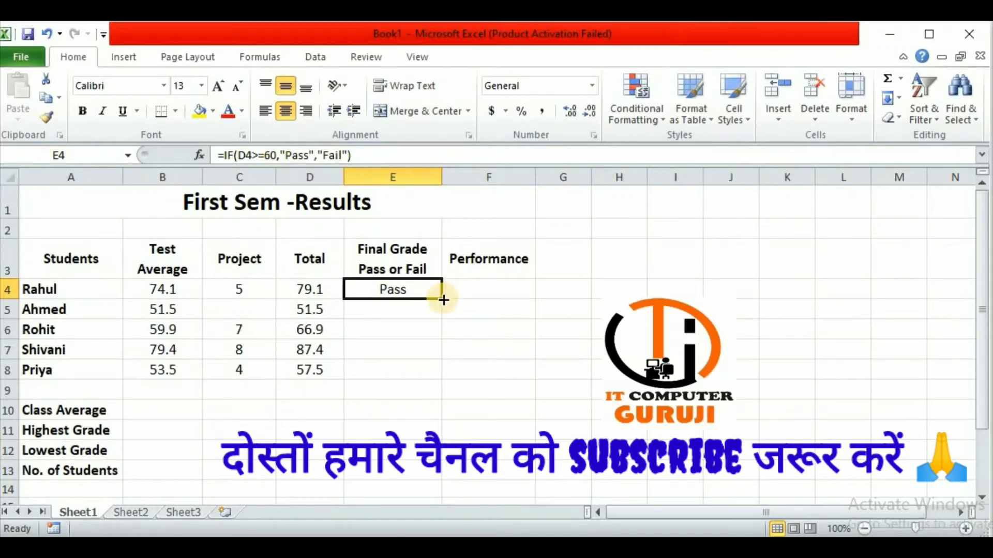
left_click_drag(443, 300, 443, 377)
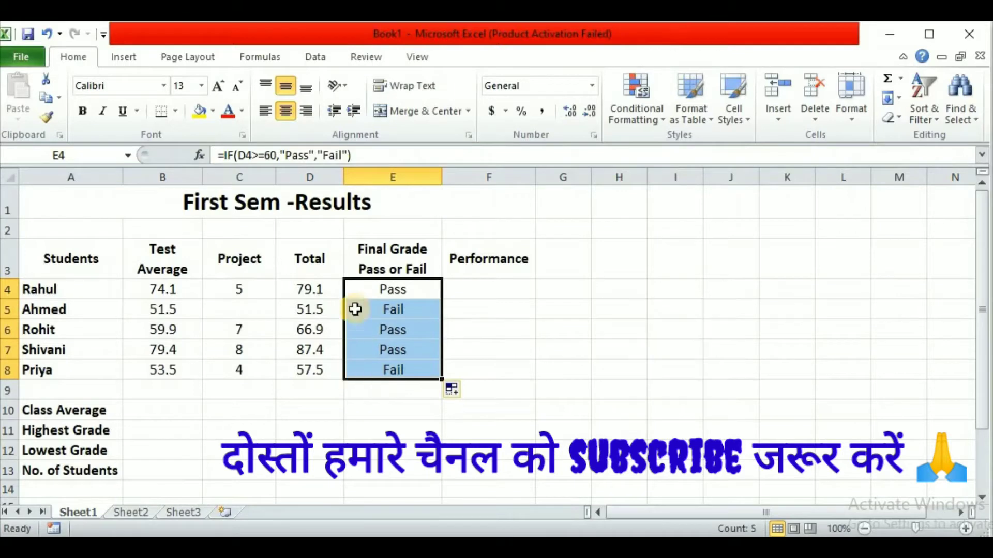
left_click(413, 403)
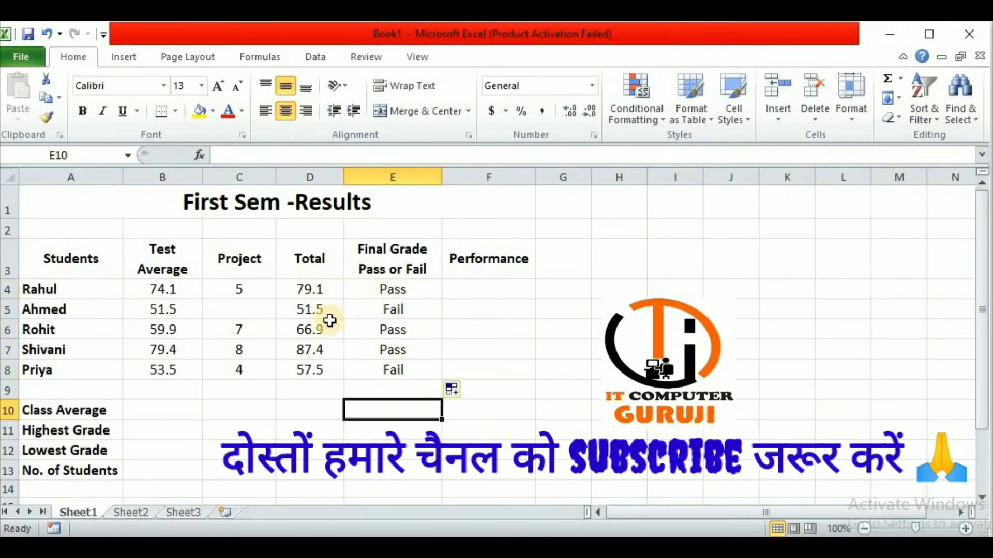
key("Up")
key("Up")
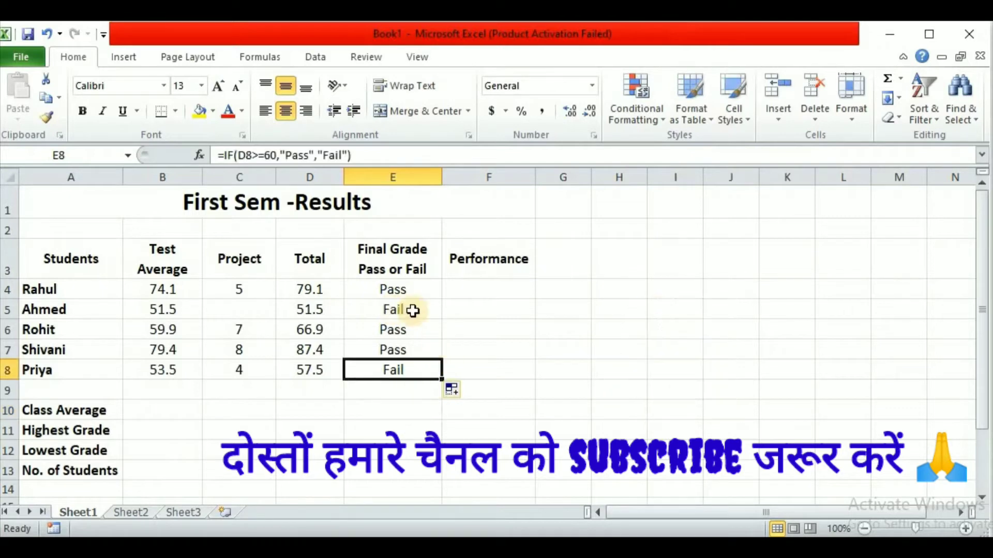
left_click(413, 311)
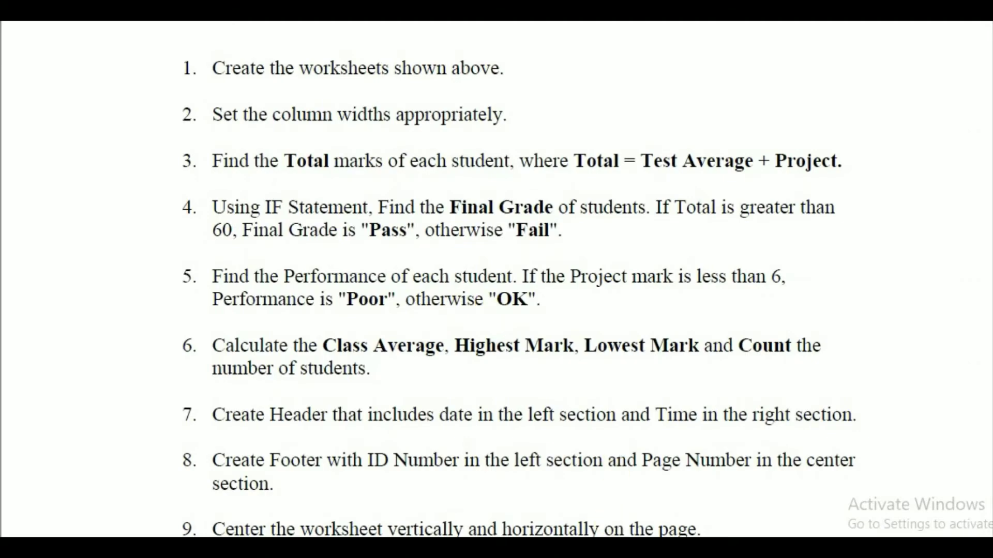
Enter =IF(C4<=6,"Poor","OK") in F4 and fill it down to F8
left_click(362, 486)
left_click(489, 290)
type("=")
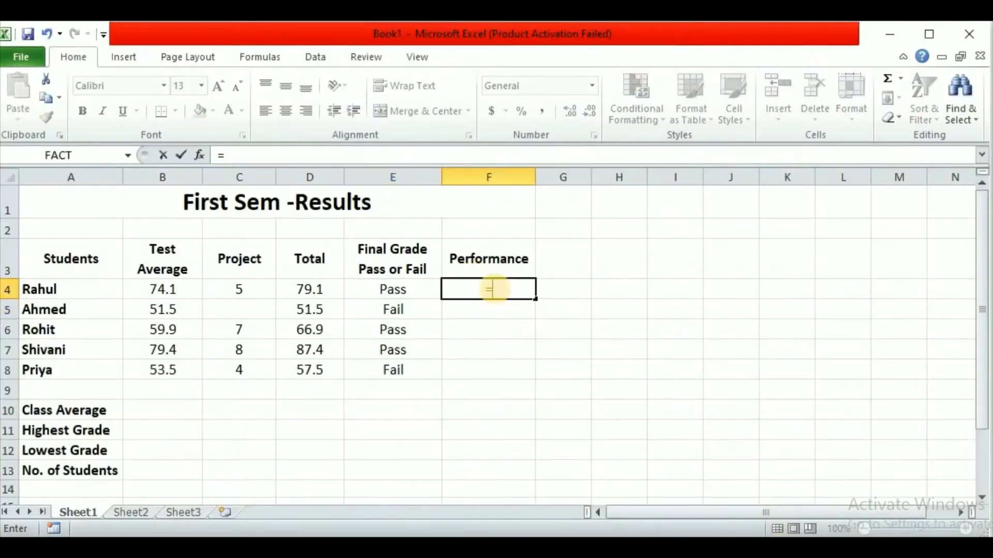
type("if(")
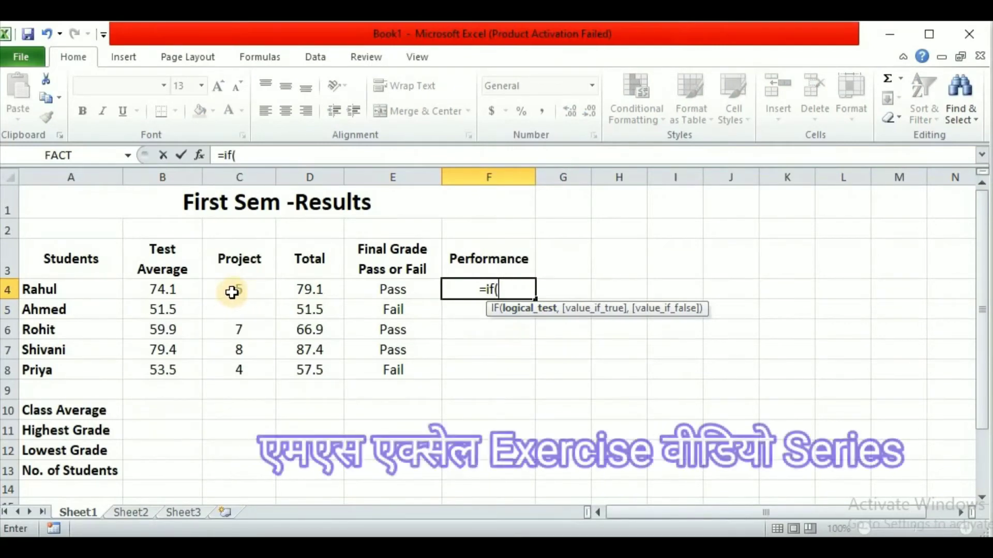
left_click(232, 293)
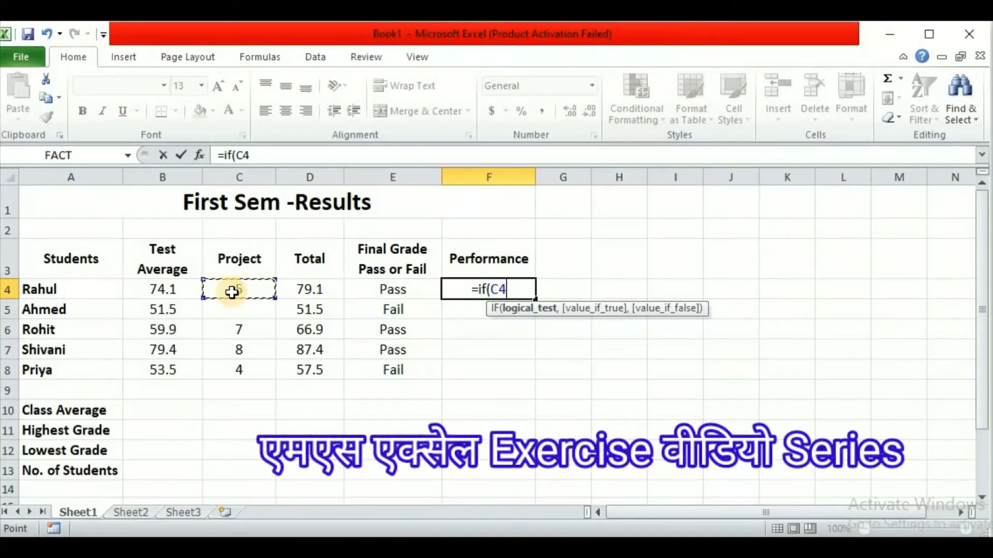
type("<")
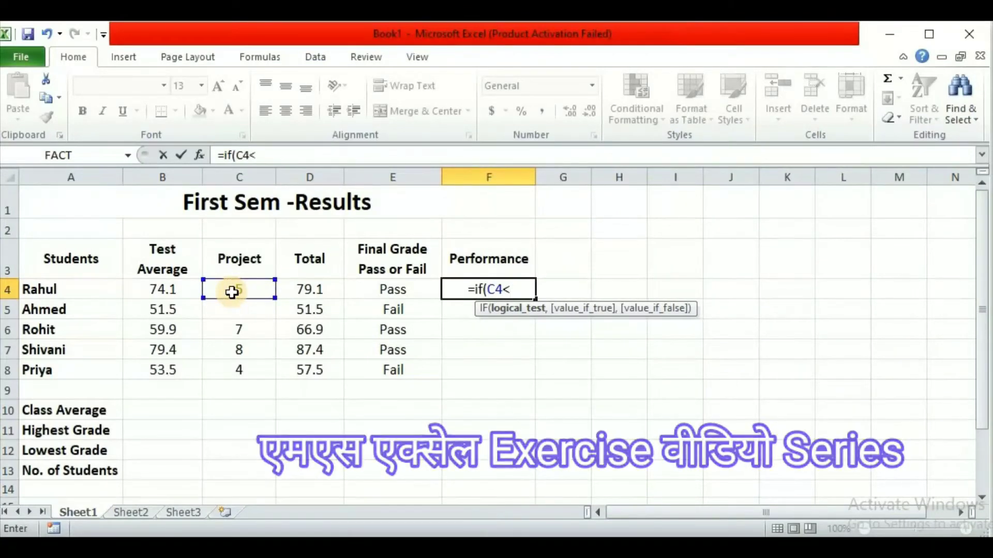
type("=6")
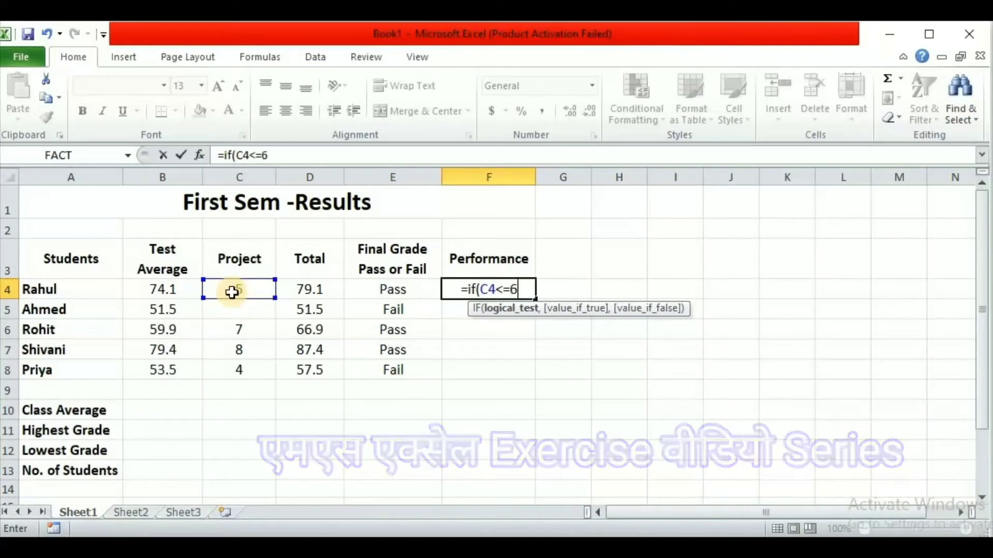
type(",\"")
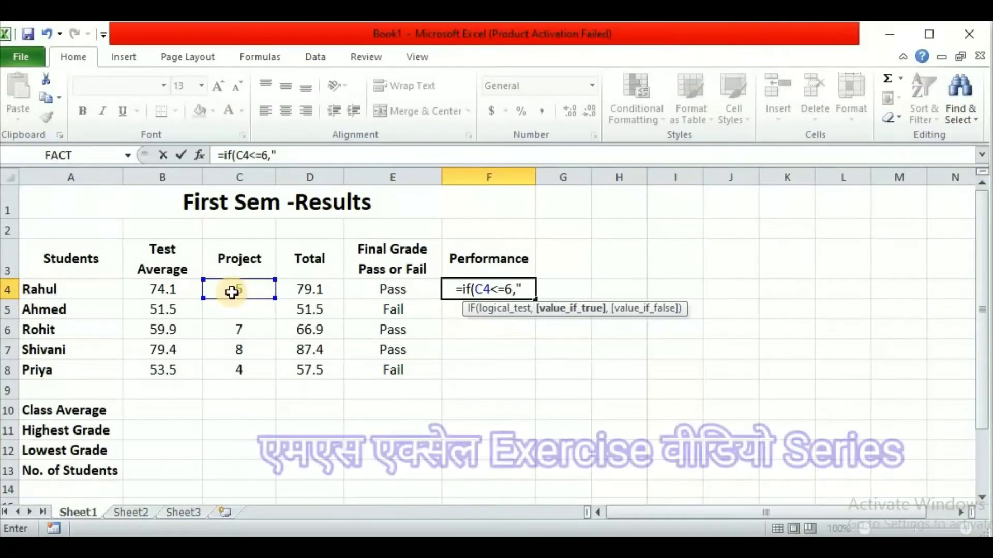
type("Poor\",")
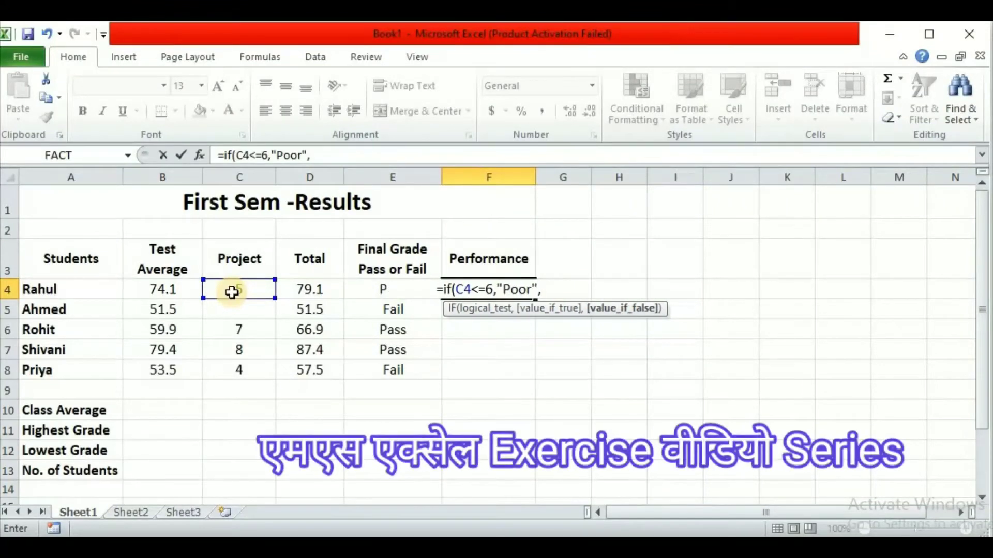
type("\"")
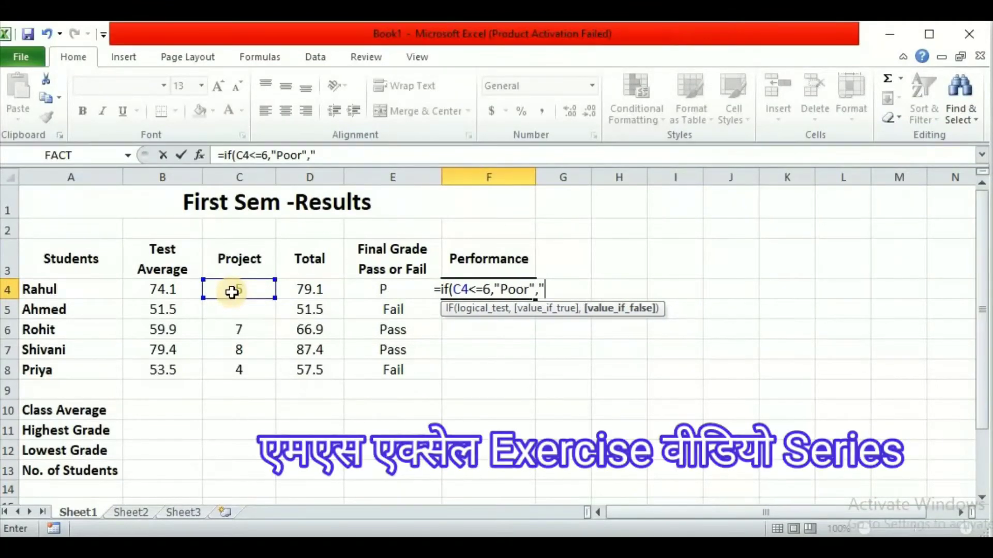
type("OK\"")
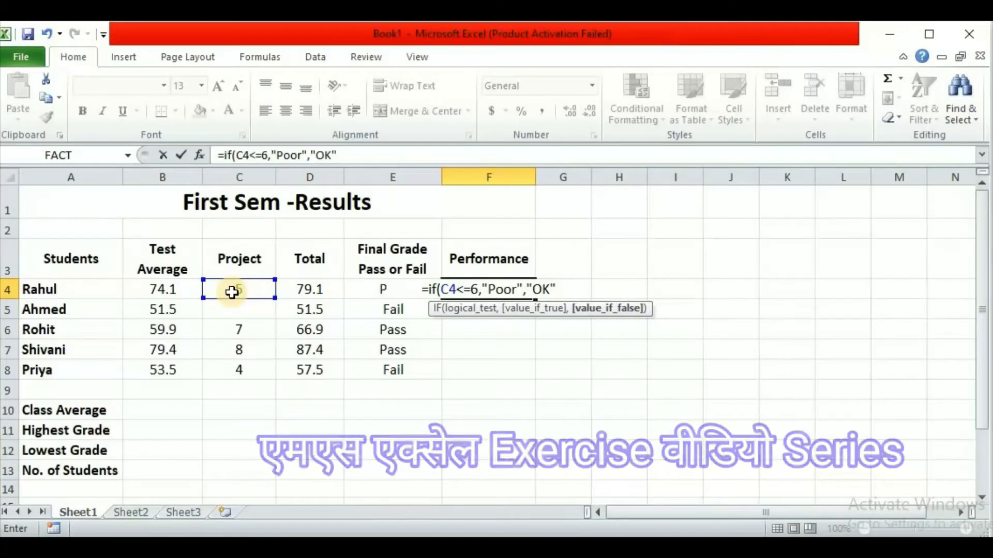
type(")")
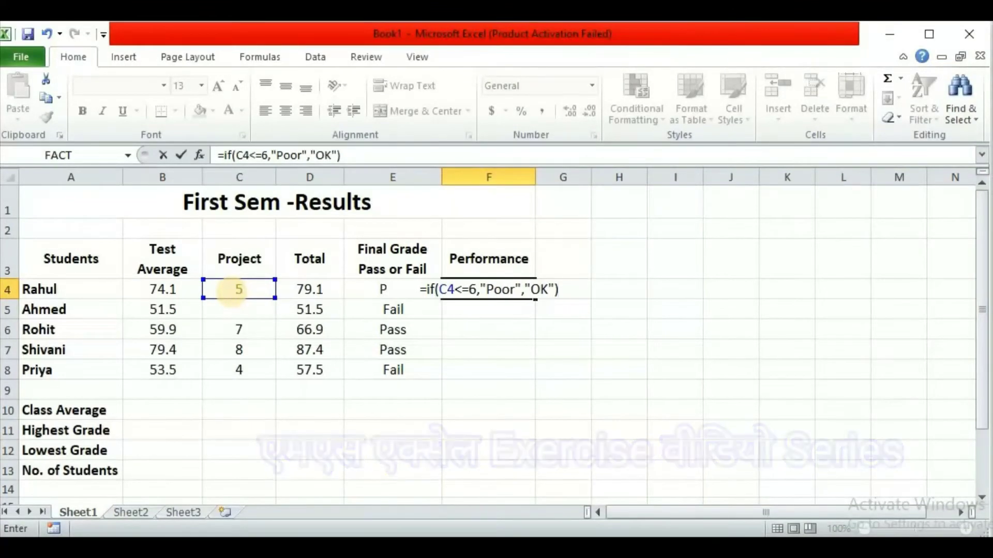
key("Return")
left_click(483, 290)
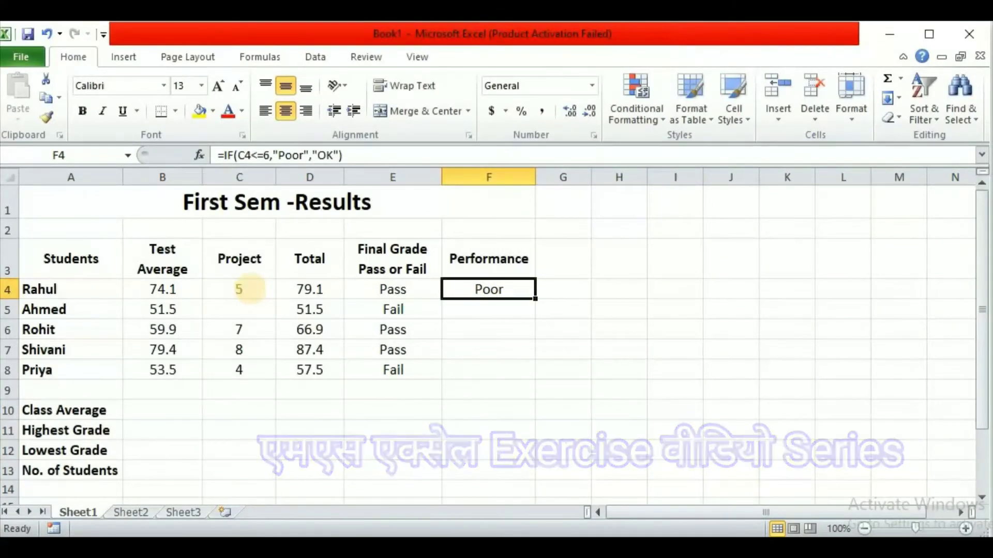
left_click_drag(534, 299, 535, 381)
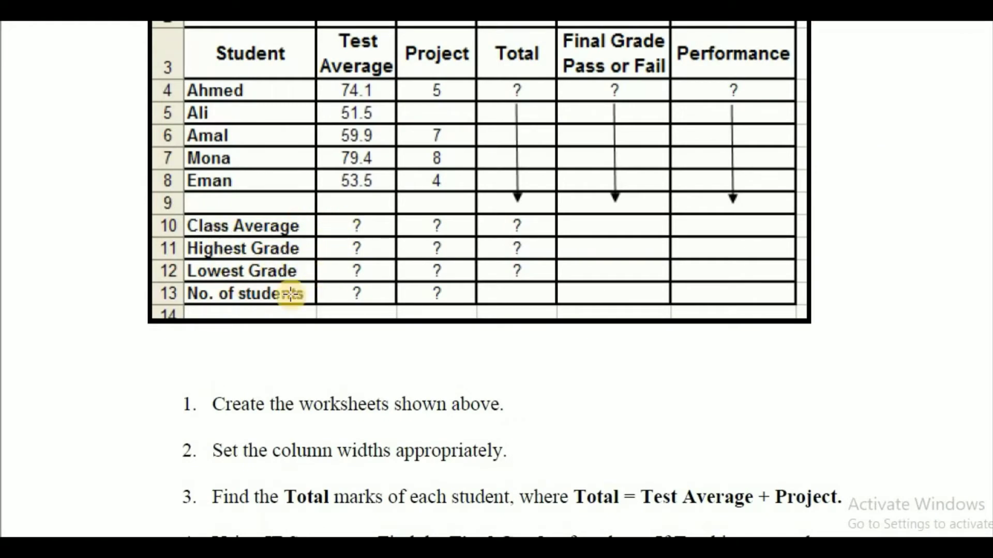
Scroll the exercise instructions down to tasks 4–10
scroll(525, 357, "down", 1)
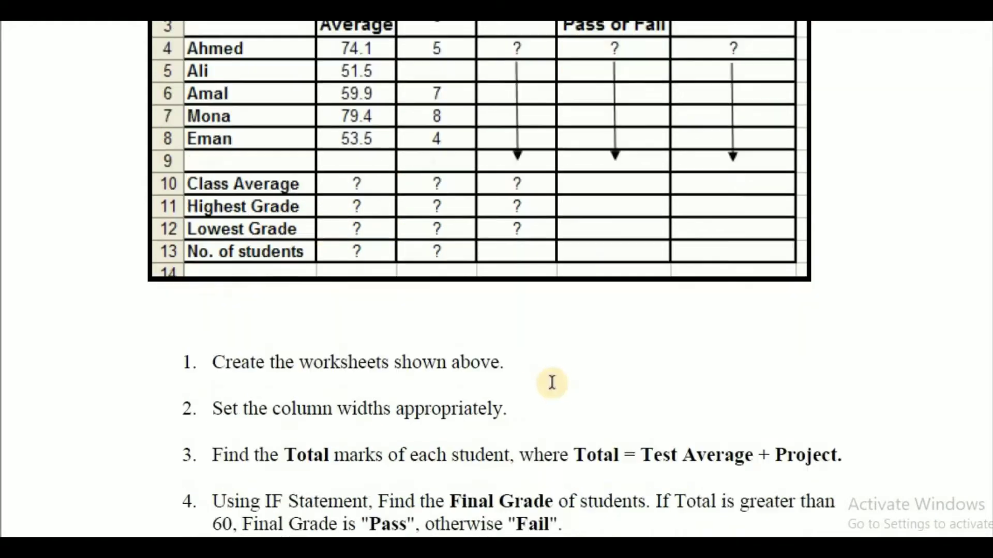
scroll(553, 382, "down", 10)
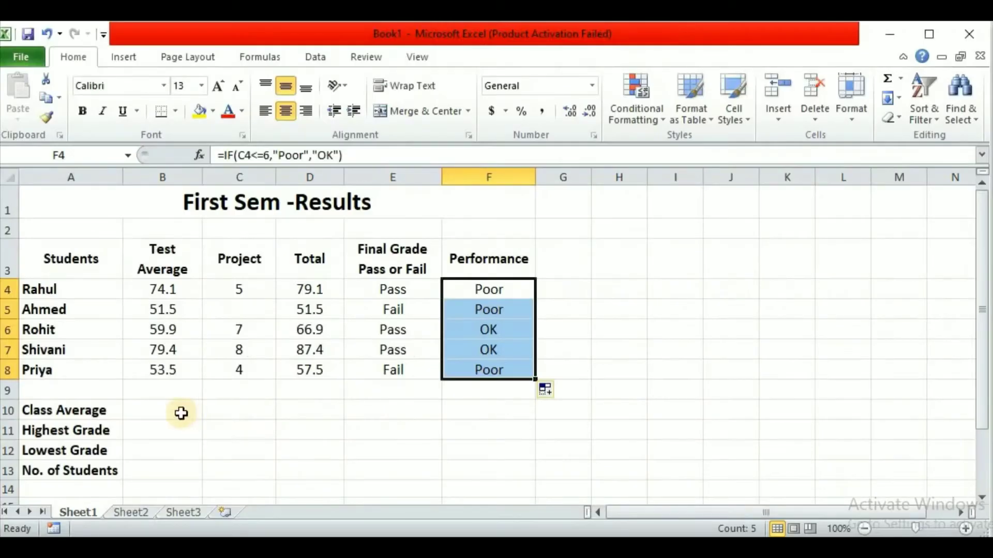
Enter =AVERAGE(B4:B8) in B10 and copy it across to D10, giving 63.68, 6 and 68.48
left_click(180, 413)
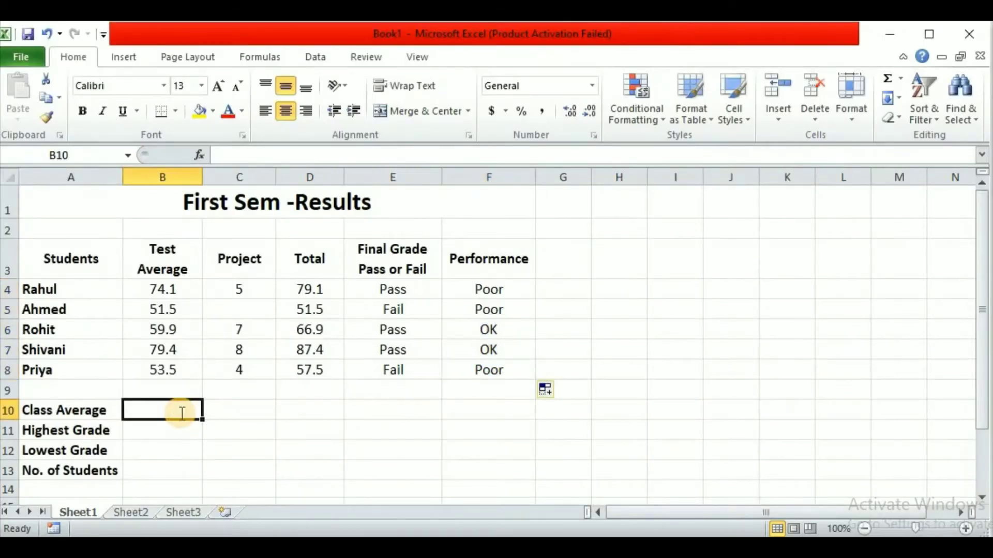
type("=AVERAGE(")
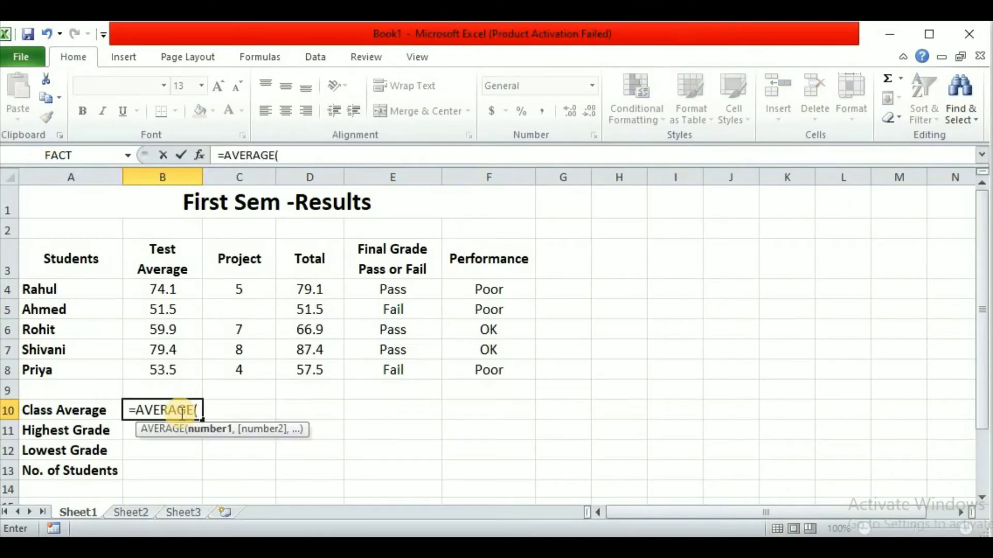
left_click_drag(173, 290, 178, 365)
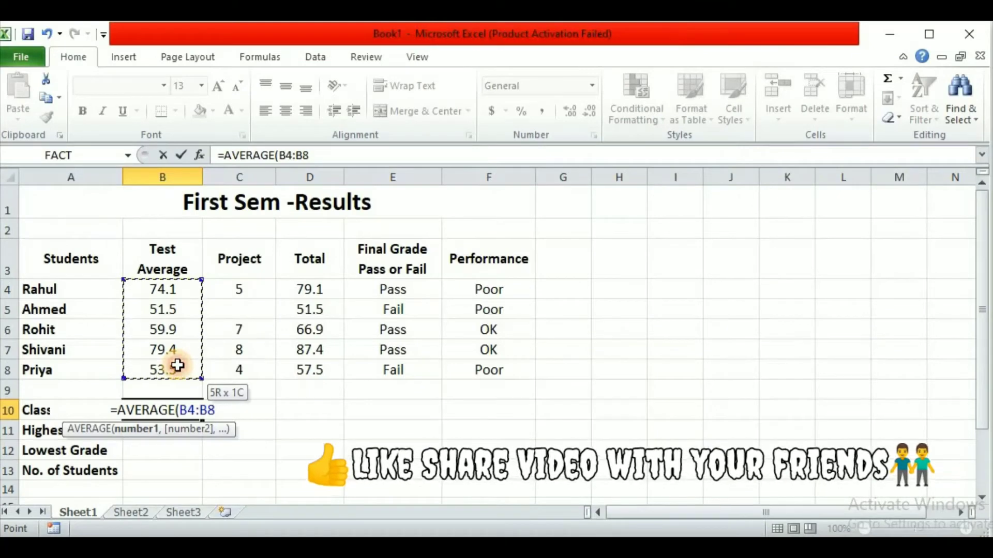
type(")")
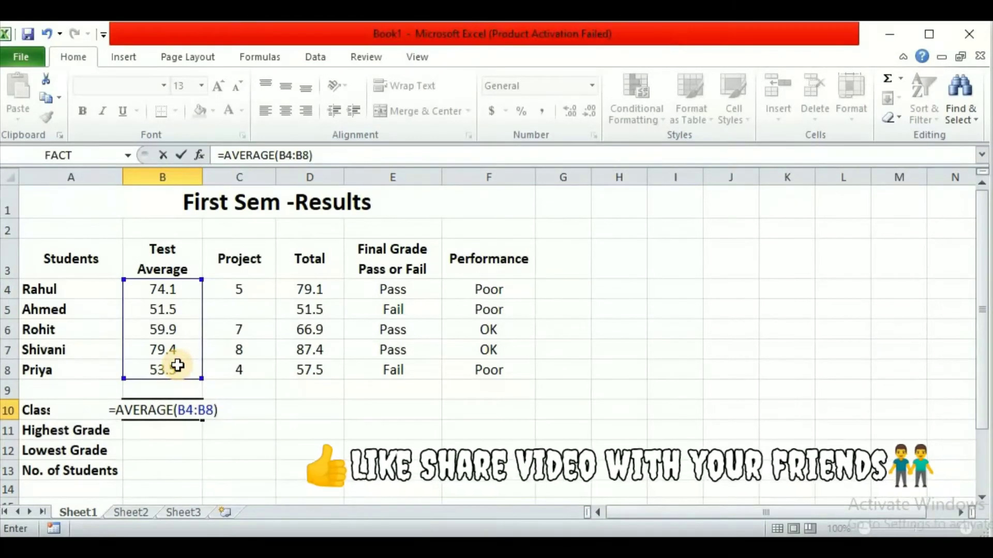
key("Return")
left_click(195, 415)
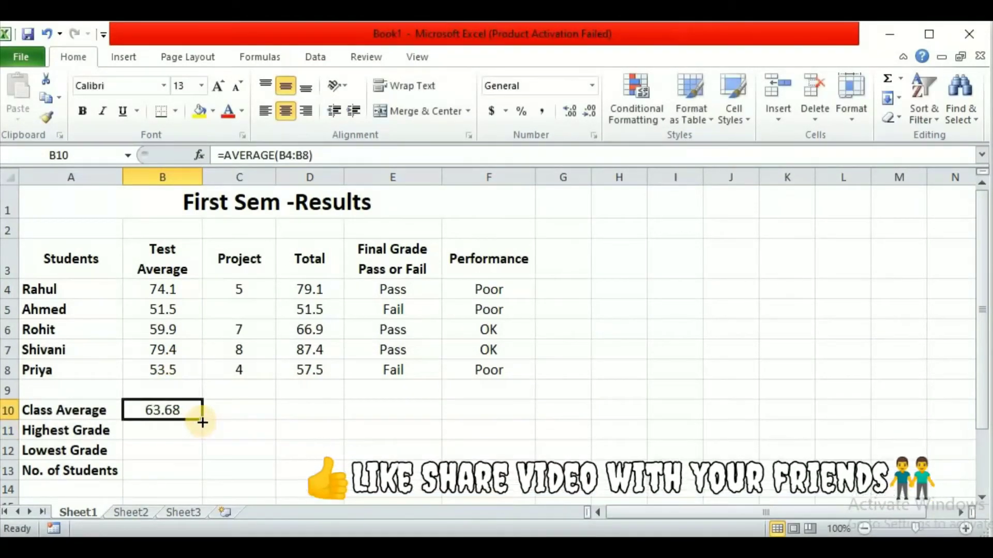
left_click_drag(201, 419, 320, 423)
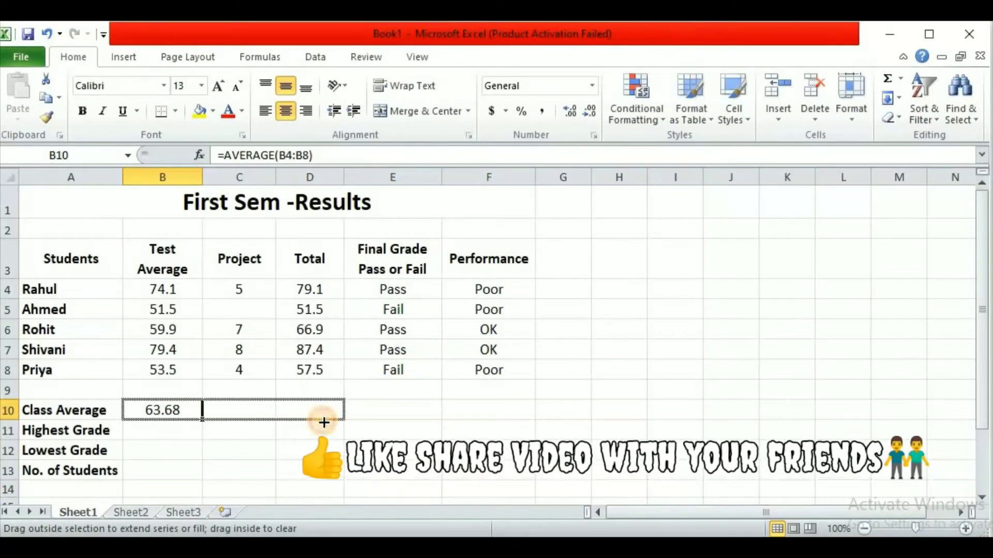
left_click_drag(324, 423, 324, 422)
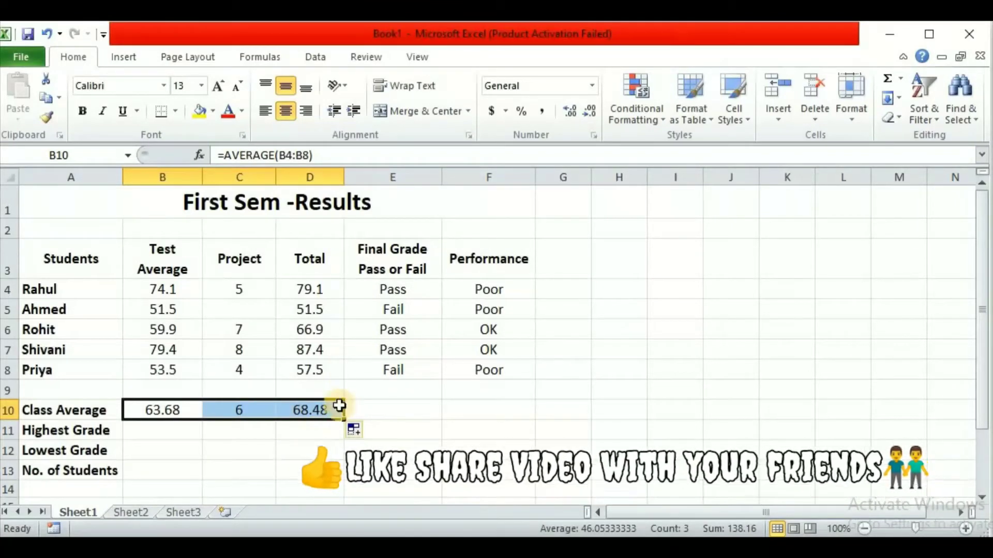
left_click(176, 434)
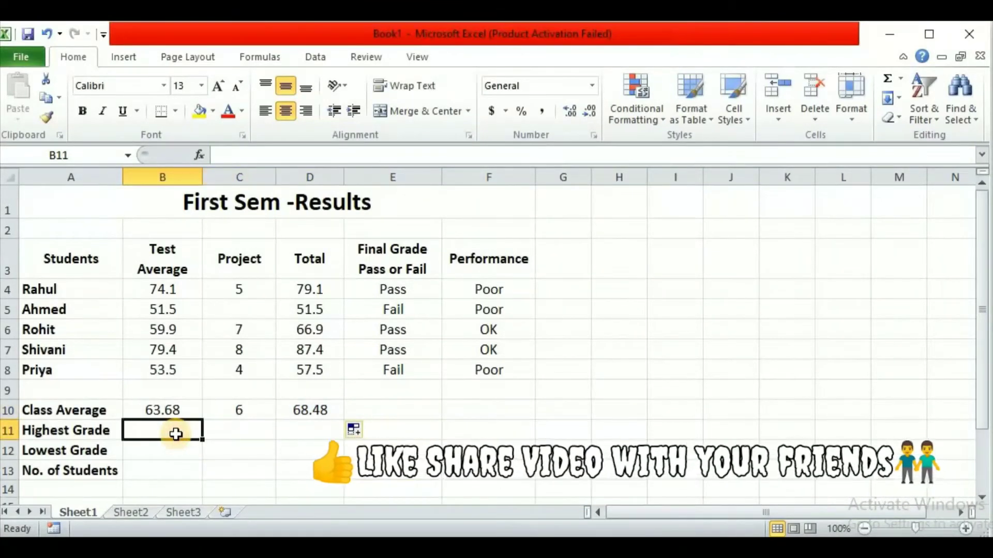
Enter =MAX(B4:B8) in B11 and copy it across to D11, giving 79.4, 8 and 87.4
type("=m")
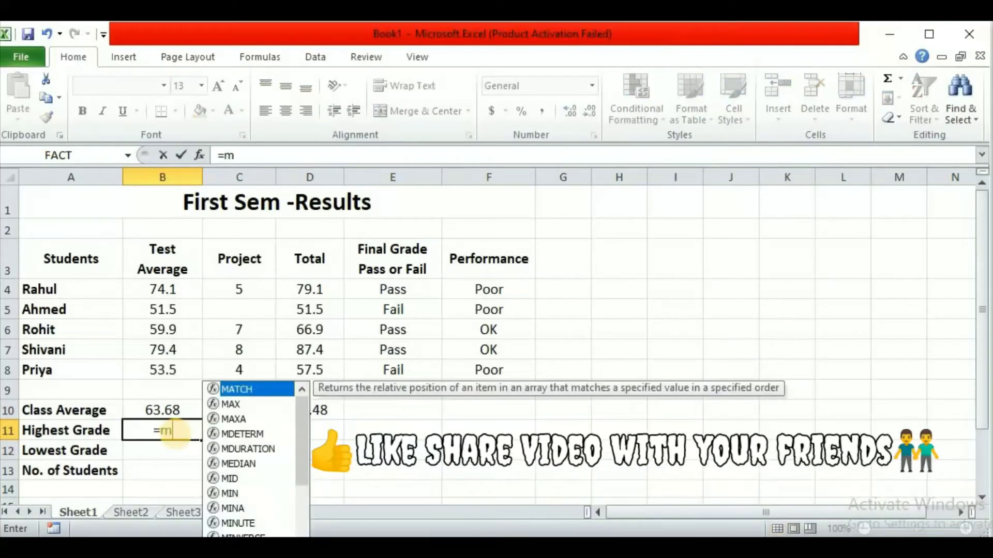
type("ax(")
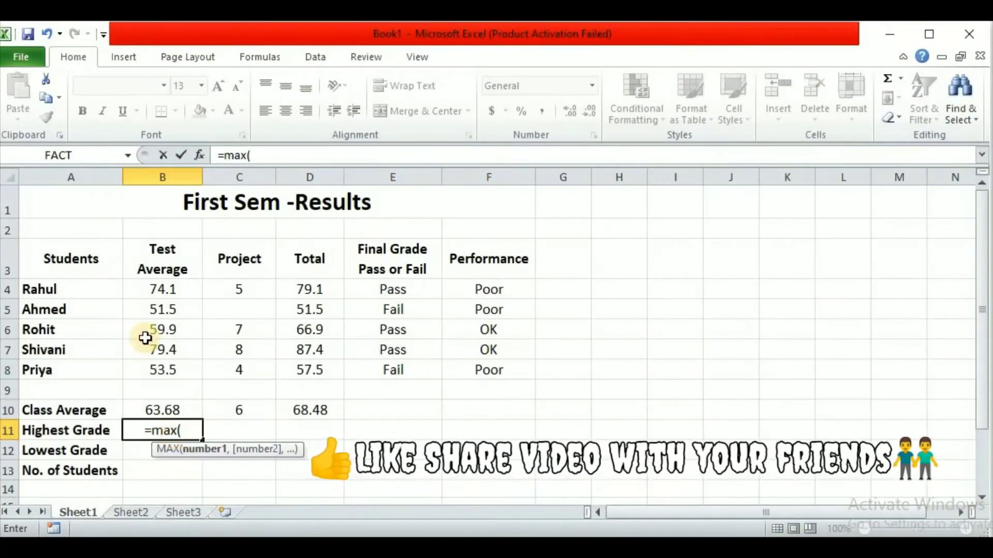
left_click_drag(151, 293, 158, 369)
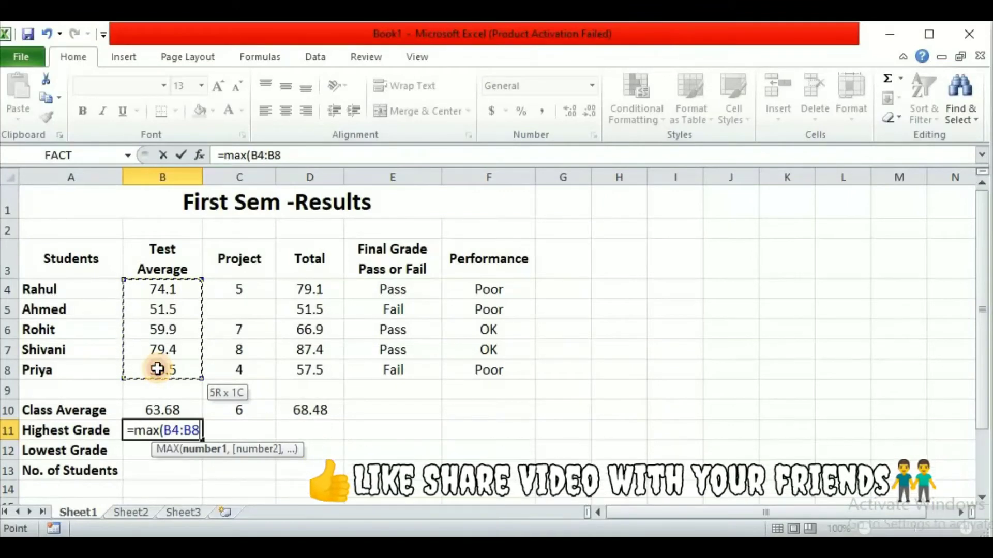
left_click_drag(158, 369, 158, 369)
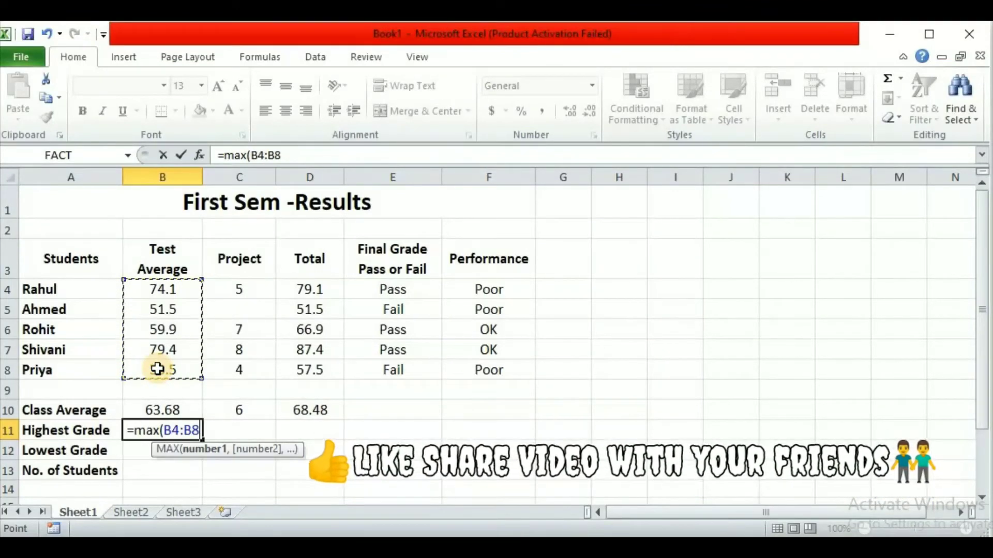
type(")")
key("Return")
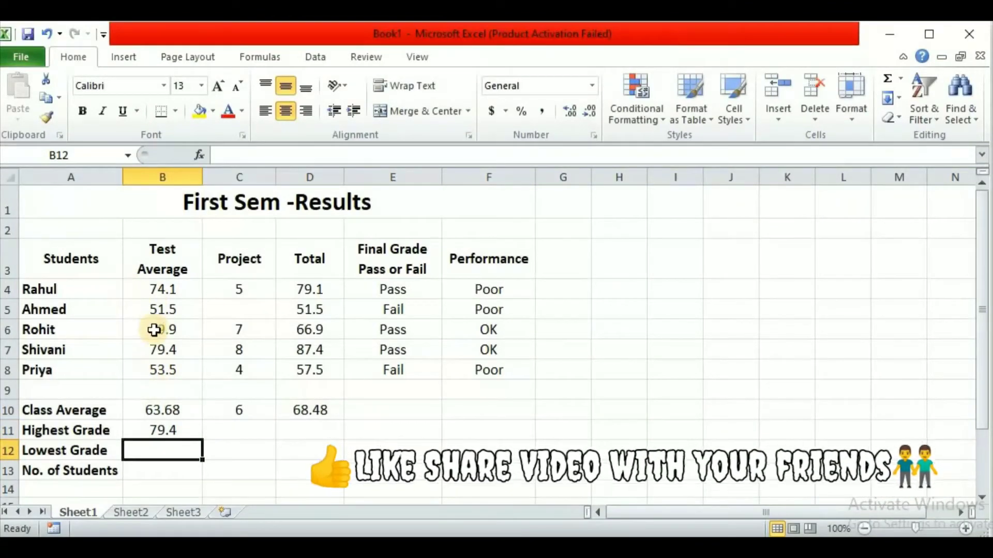
left_click(181, 437)
left_click_drag(201, 440, 321, 433)
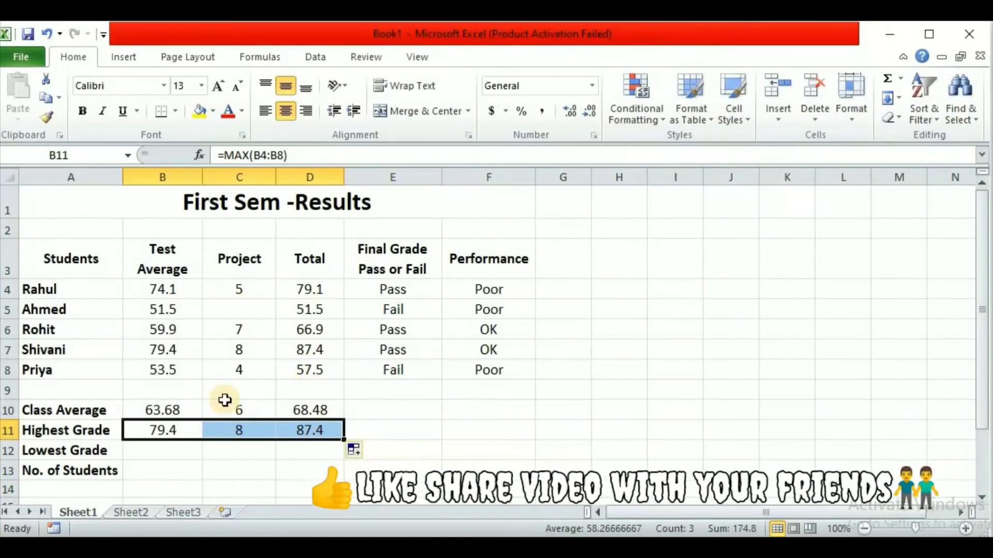
left_click(165, 451)
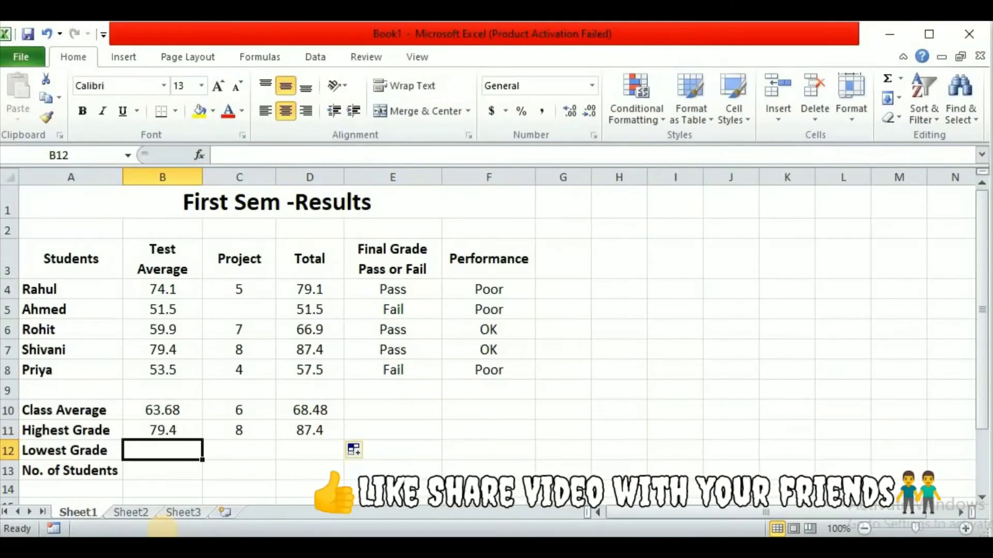
Enter =MIN(B4:B8) in B12 and copy it across to D12, giving 51.5, 4 and 51.5
type("=")
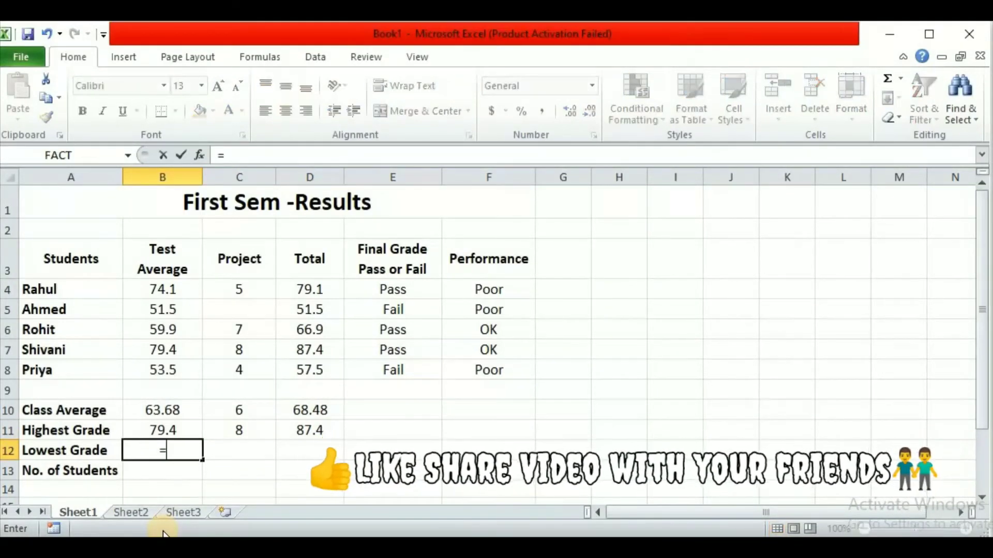
type("min")
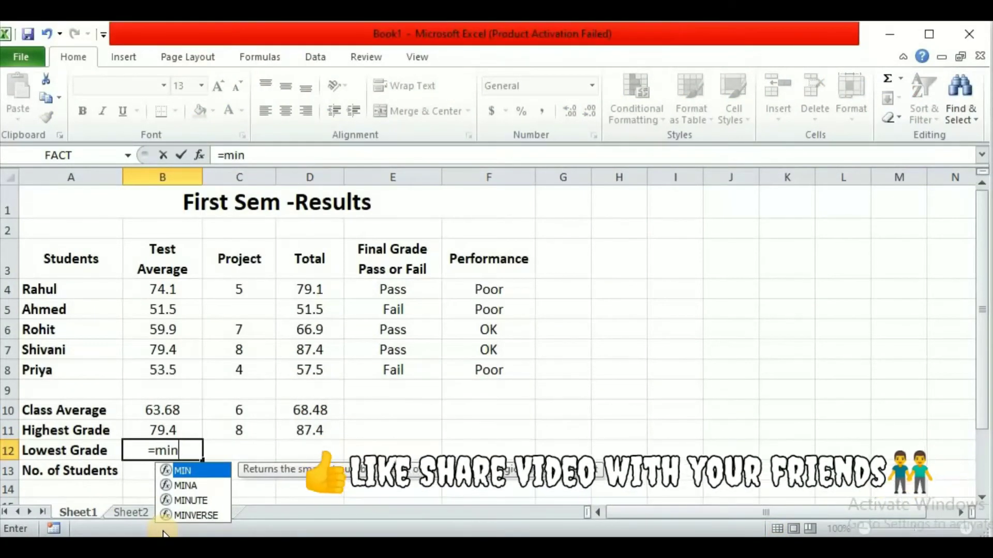
type("(")
left_click_drag(159, 288, 148, 363)
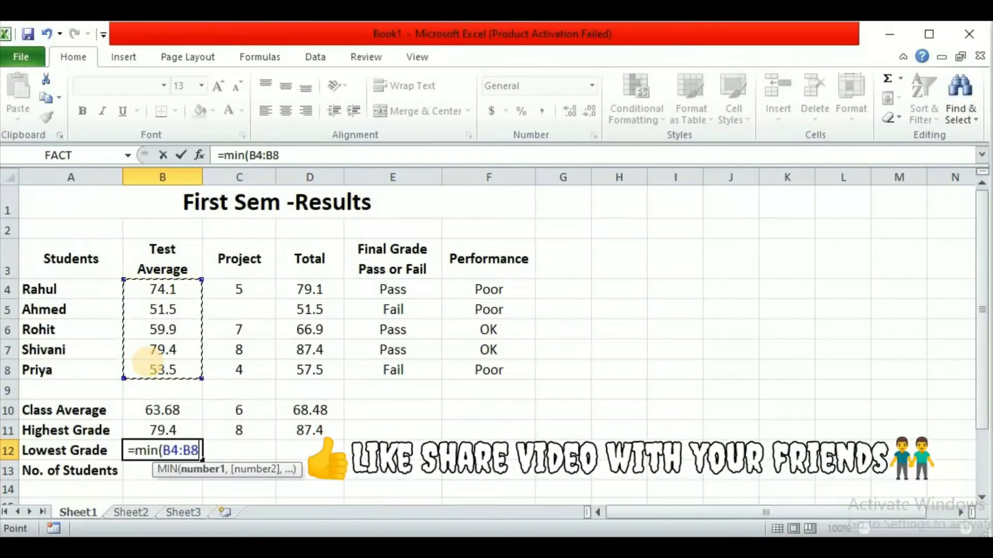
type(")")
key("Return")
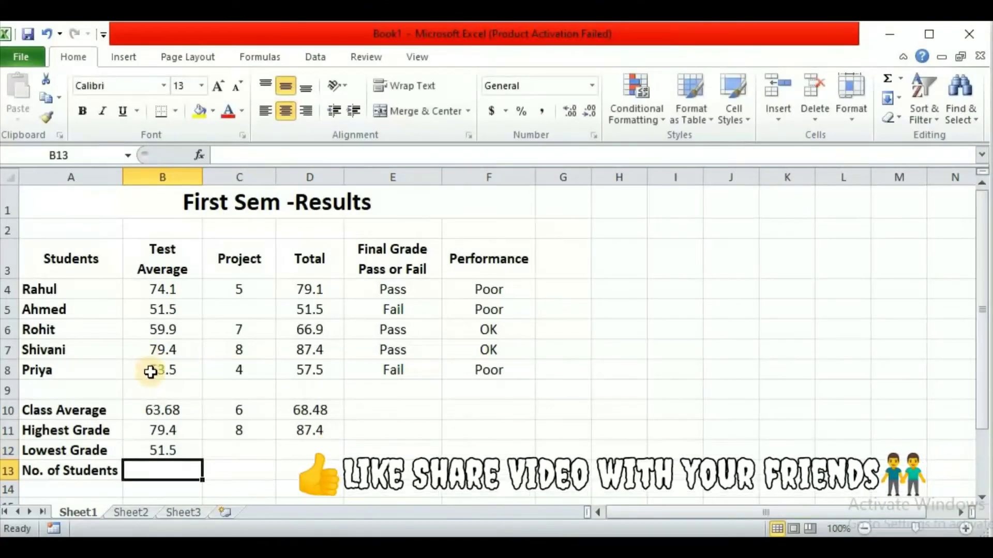
left_click(150, 451)
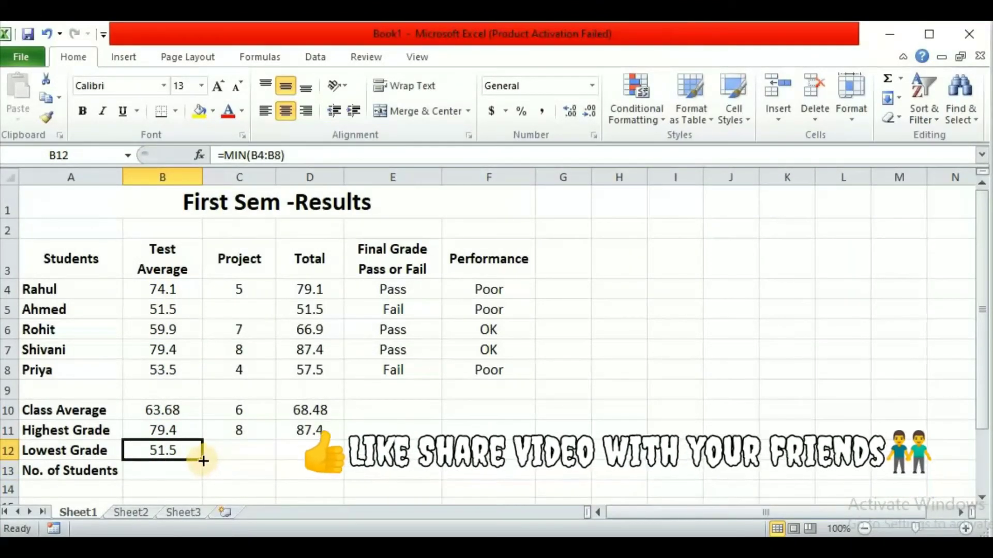
left_click_drag(202, 460, 351, 471)
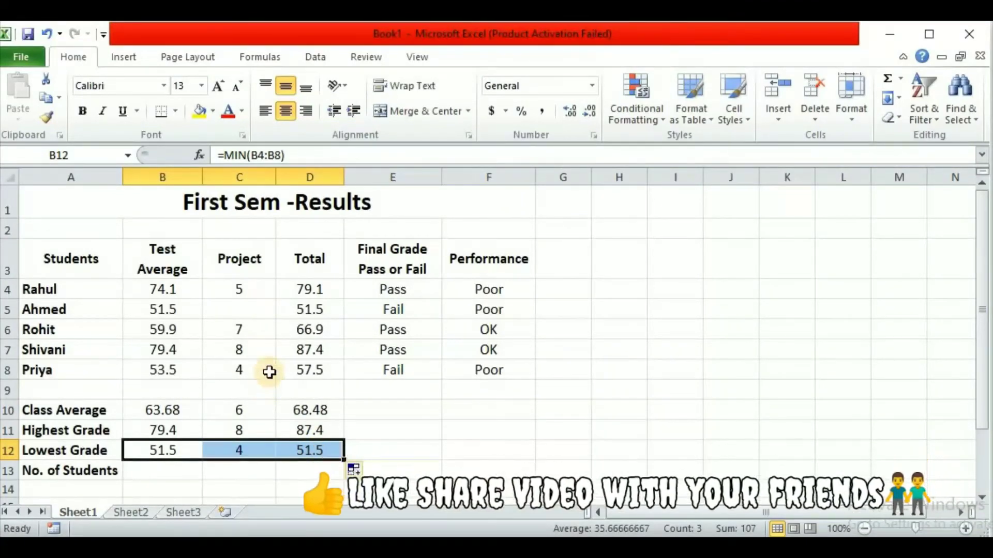
left_click(180, 479)
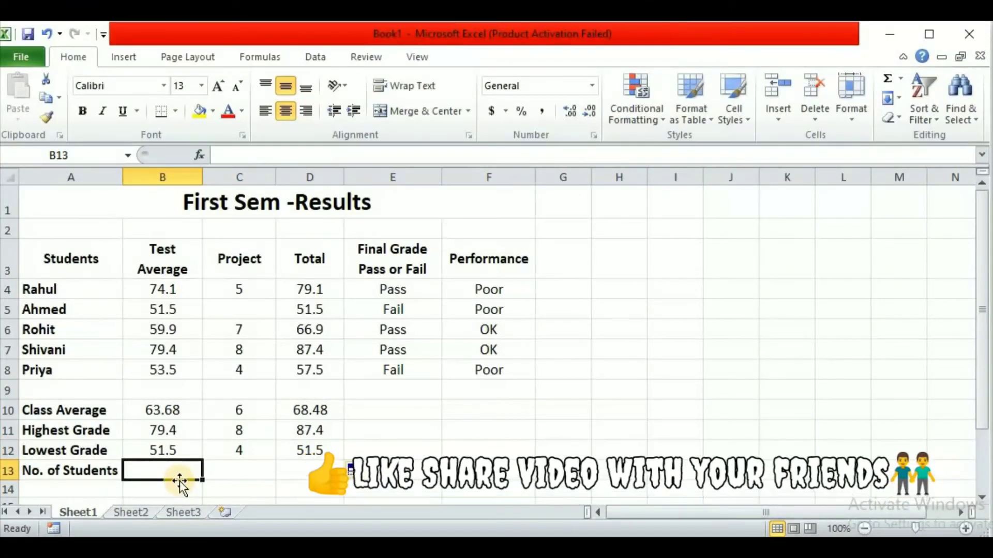
type("=count")
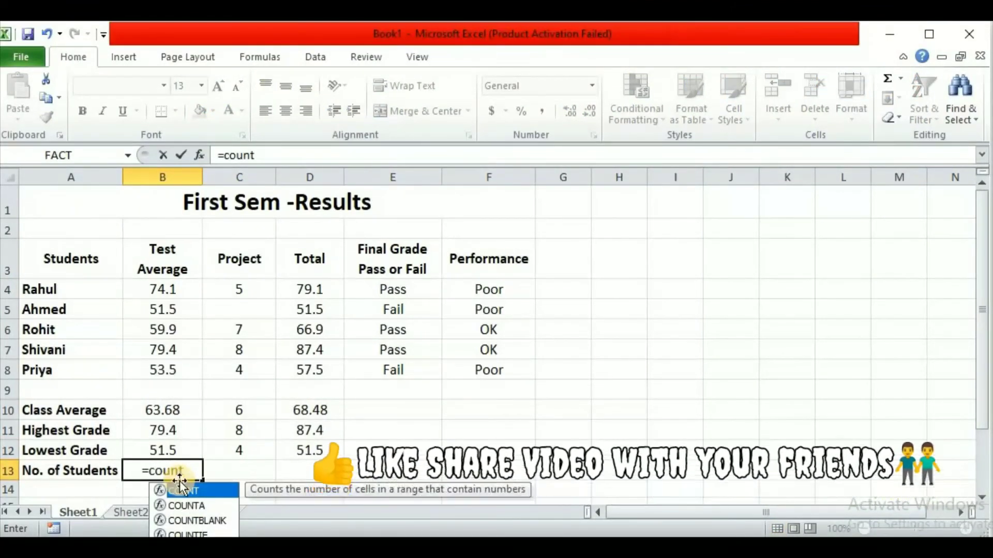
type("(")
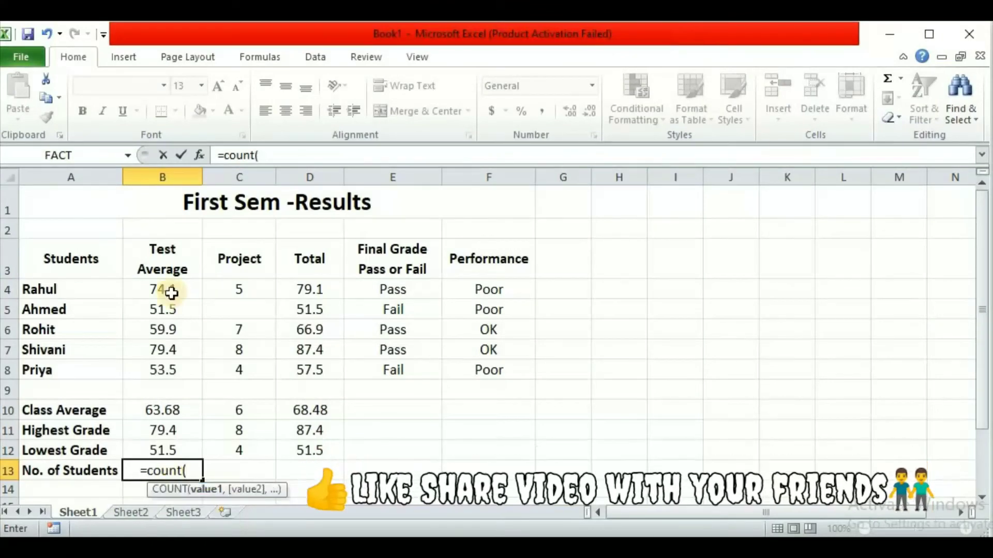
Complete =COUNT(B4:B8) in B13 so No. of Students shows 5
left_click_drag(166, 289, 185, 371)
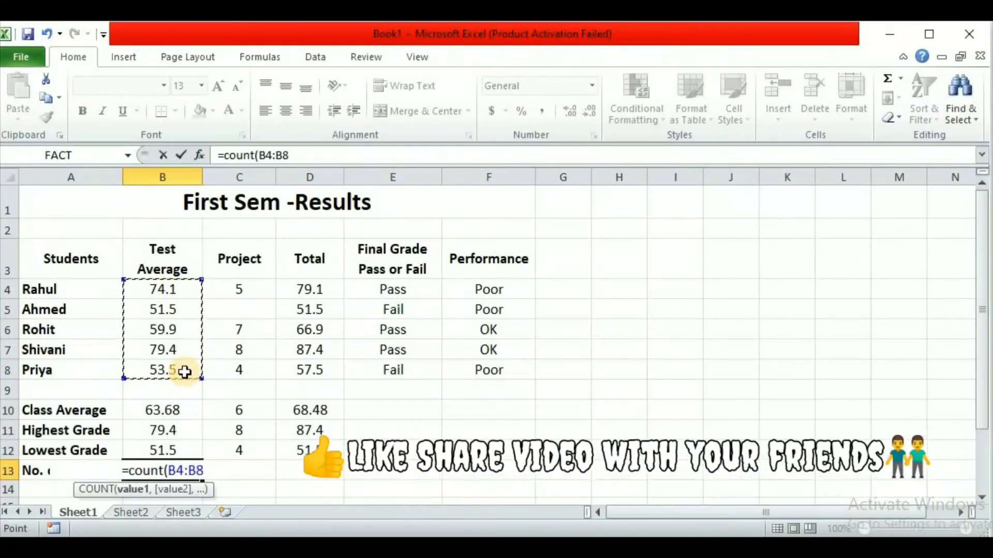
key("Return")
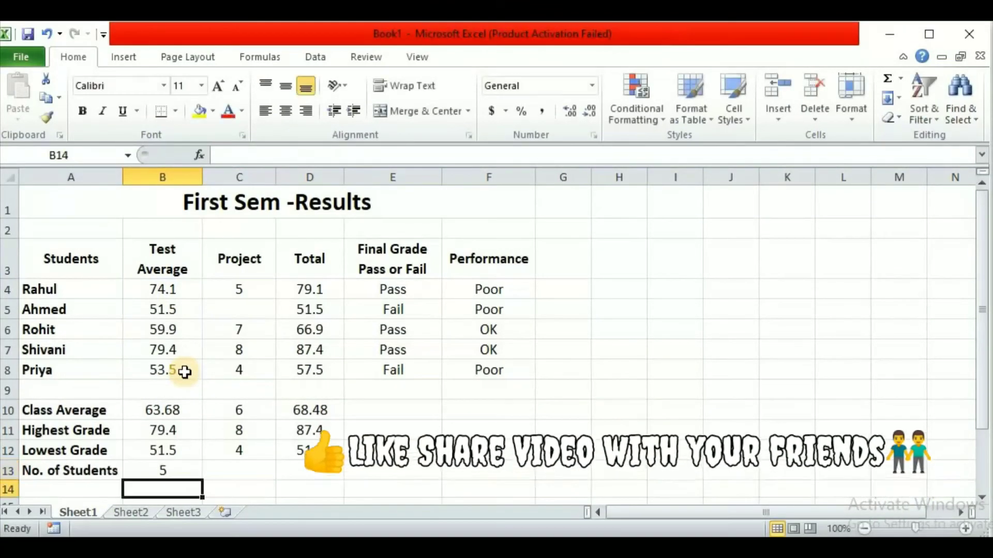
left_click(196, 465)
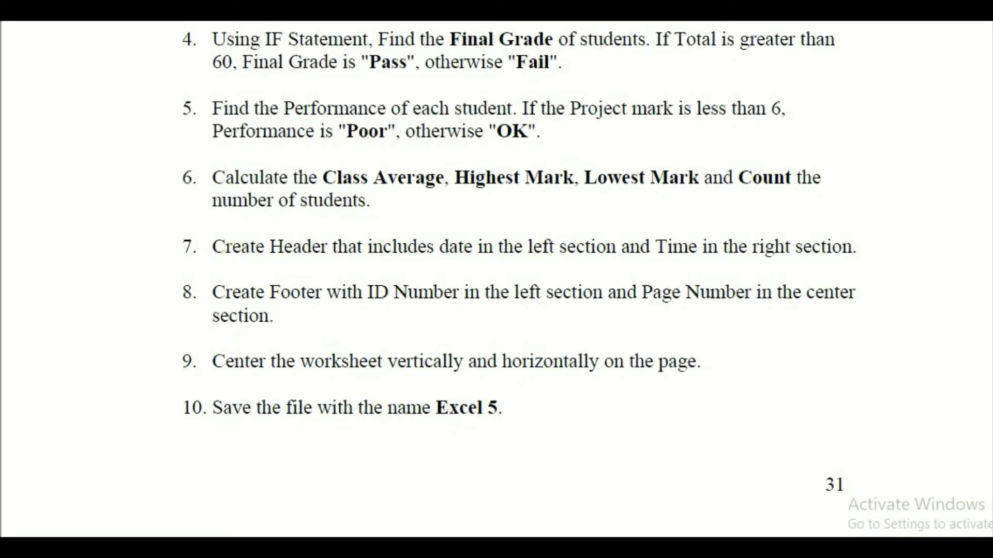
Add a page header with Current Date in the left section and Current Time in the right
left_click(362, 486)
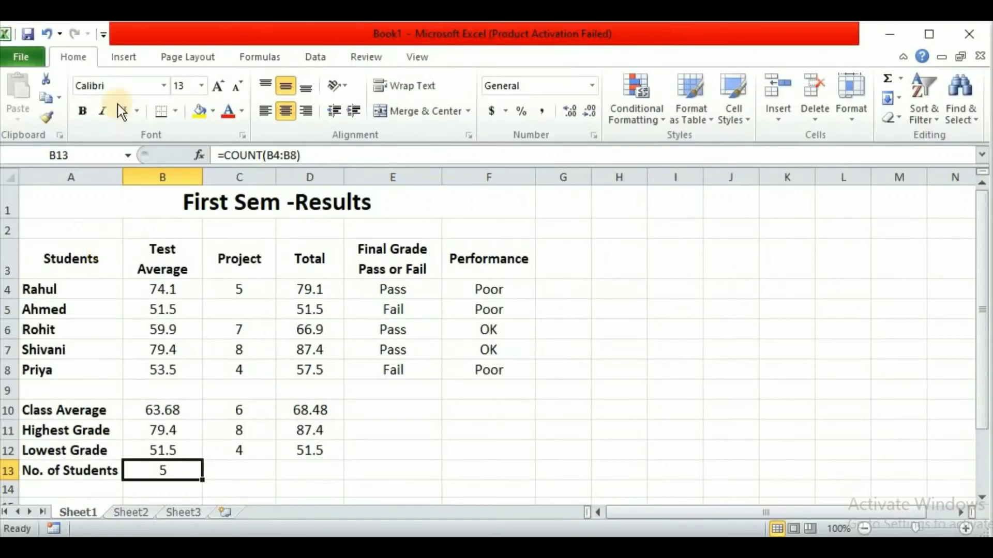
left_click(117, 61)
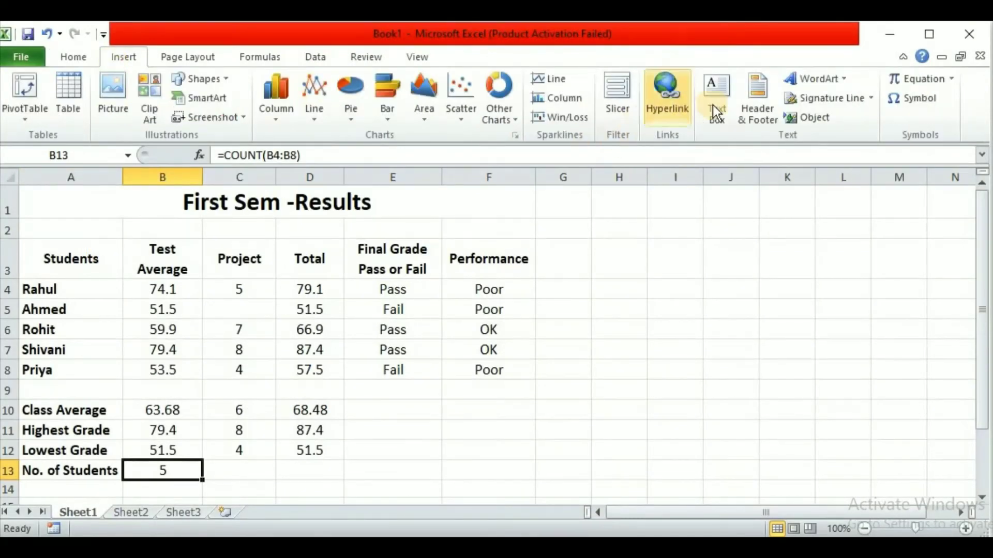
left_click(764, 103)
left_click(251, 250)
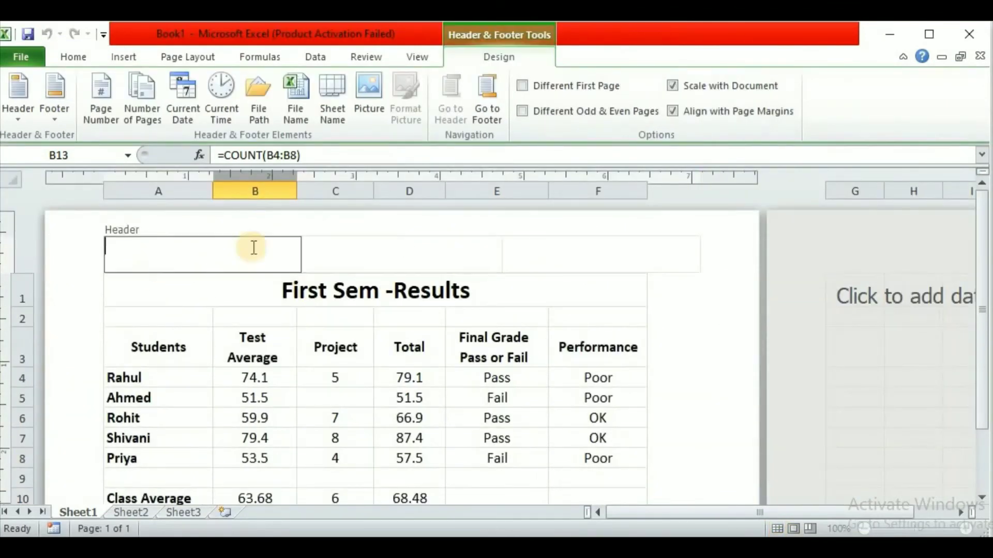
left_click(183, 100)
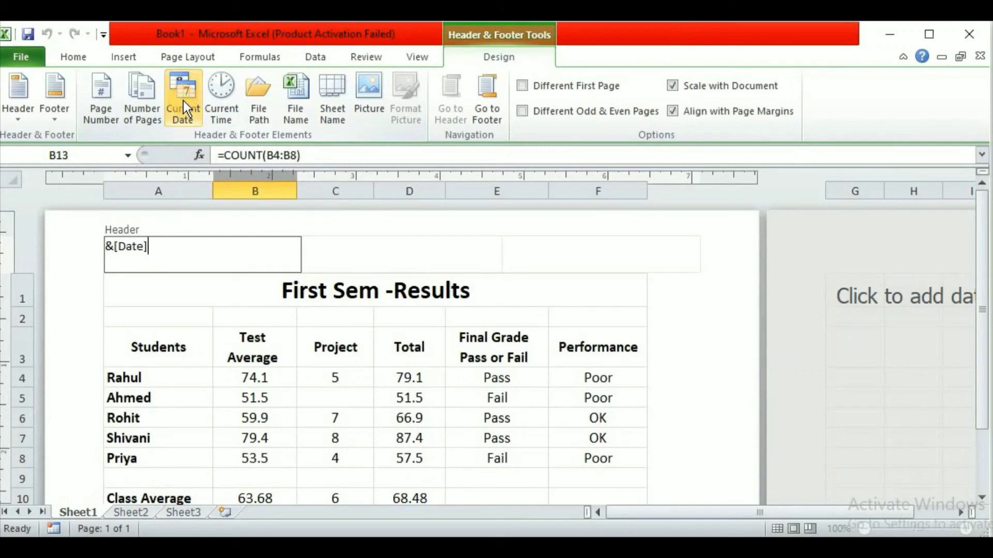
left_click(566, 257)
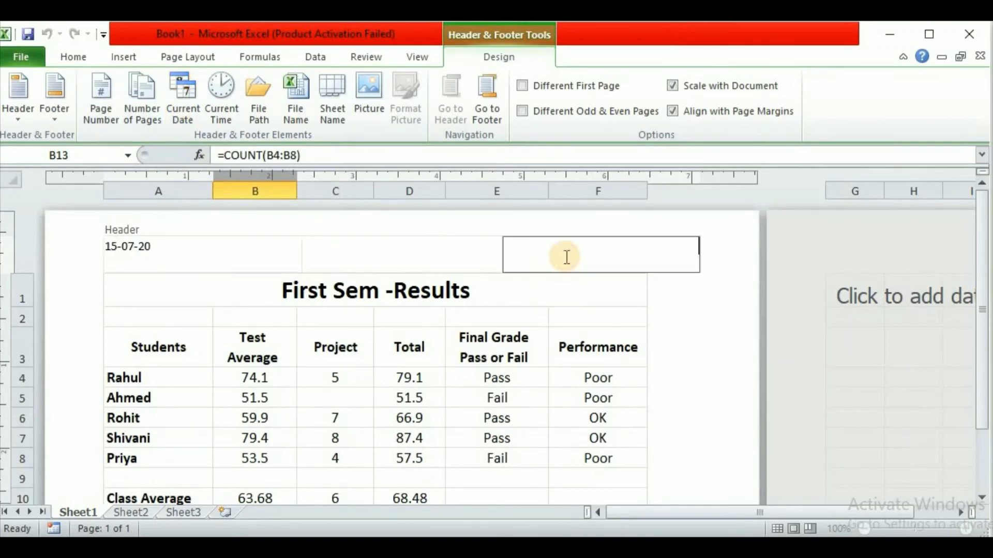
left_click(219, 93)
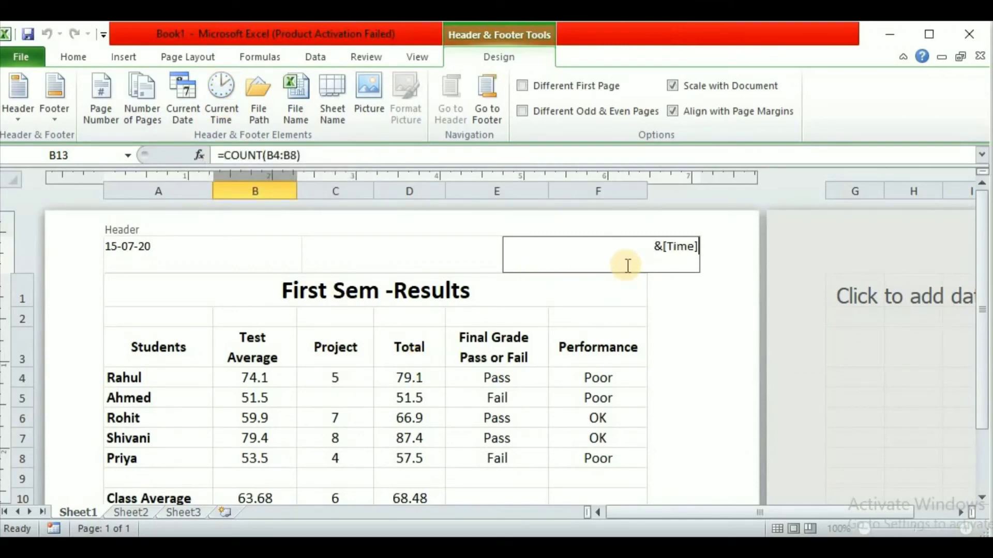
left_click(536, 412)
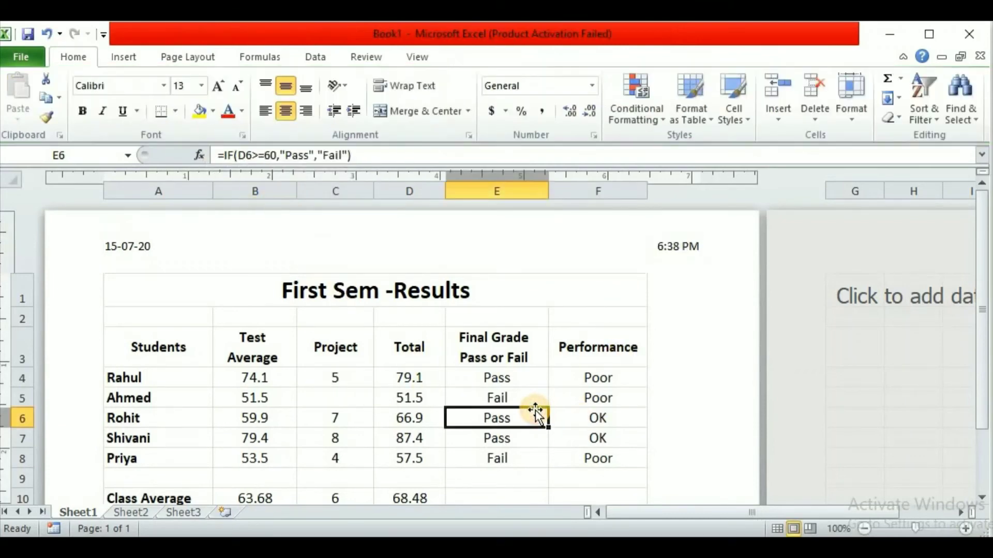
left_click(331, 248)
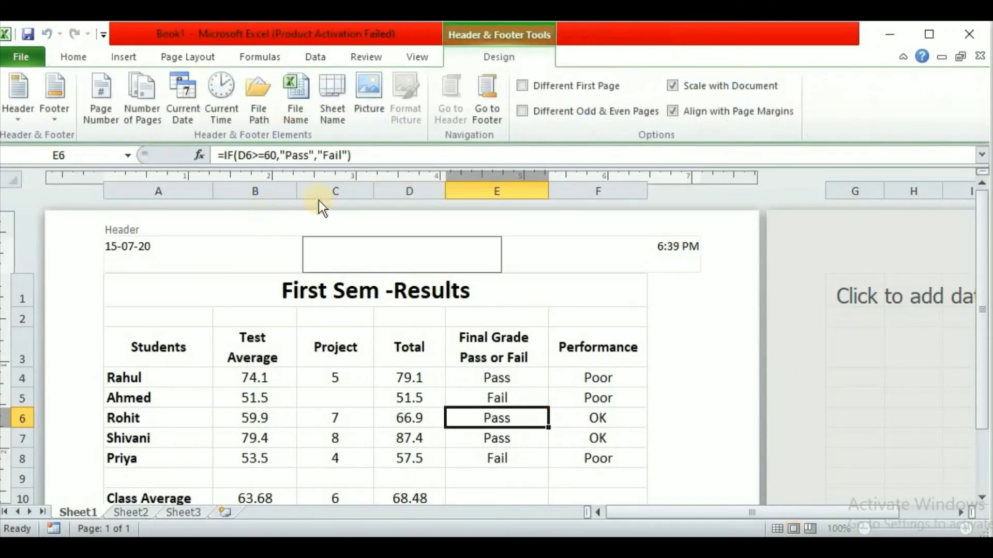
Put the ID number in the footer's left section and the page number in its centre section
left_click(486, 95)
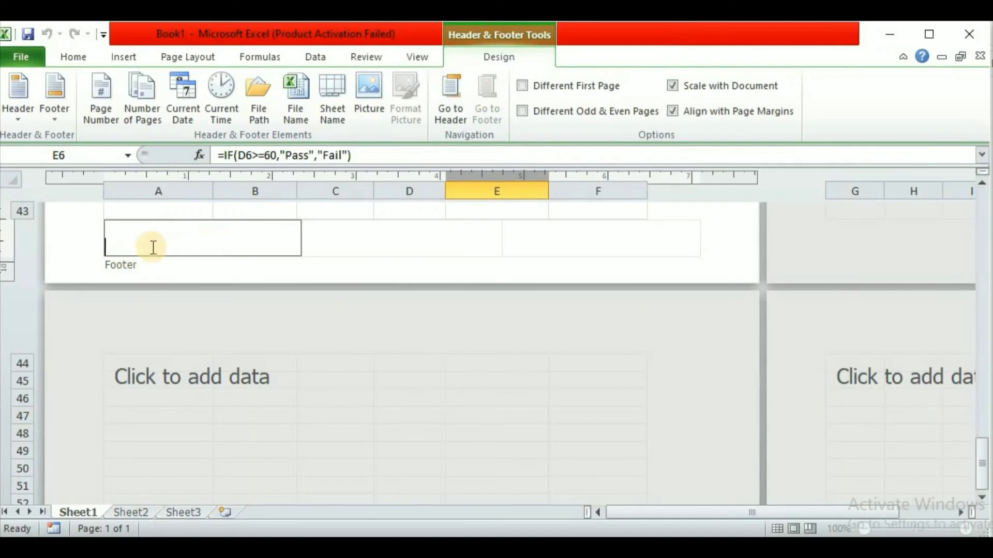
type("46")
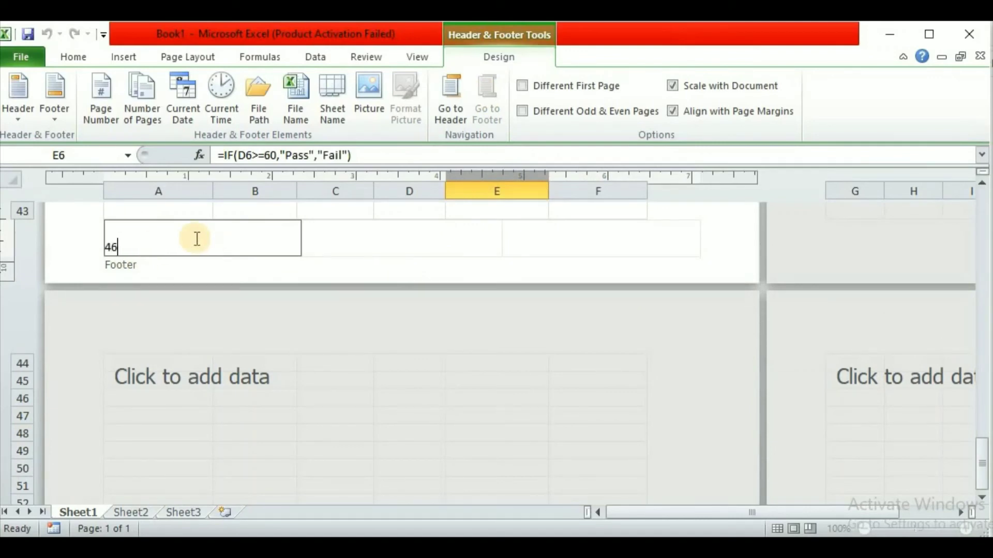
type("546")
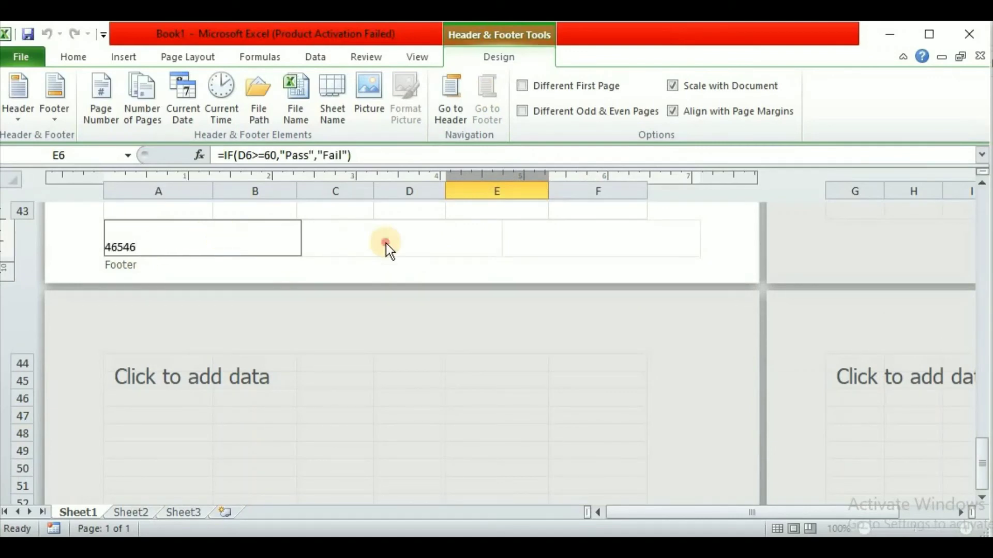
left_click(388, 243)
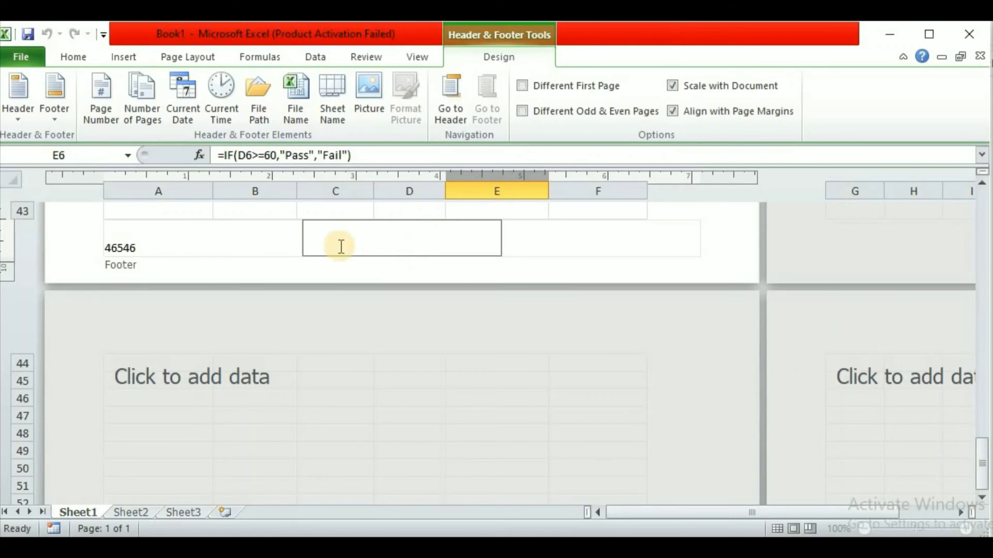
left_click(106, 101)
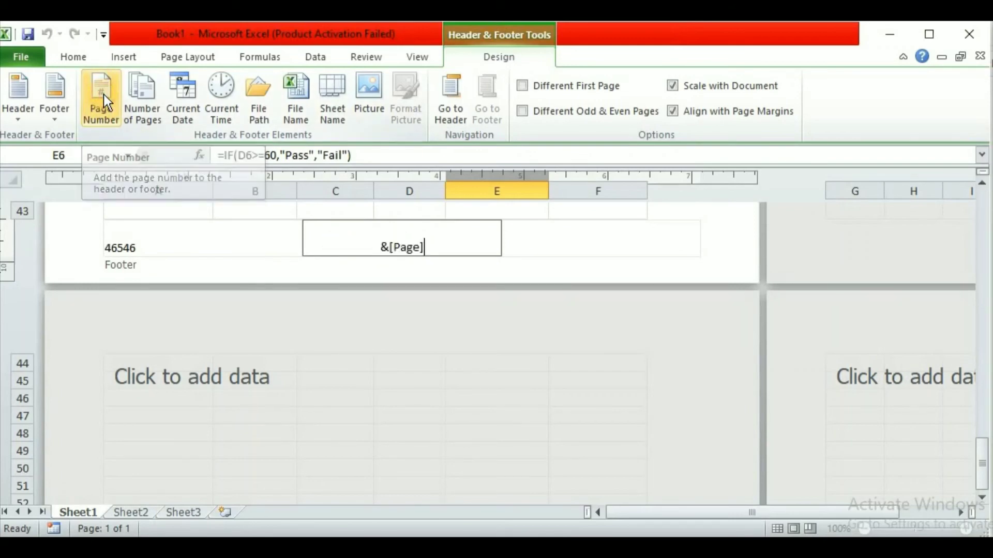
left_click(484, 442)
scroll(432, 410, "up", 3)
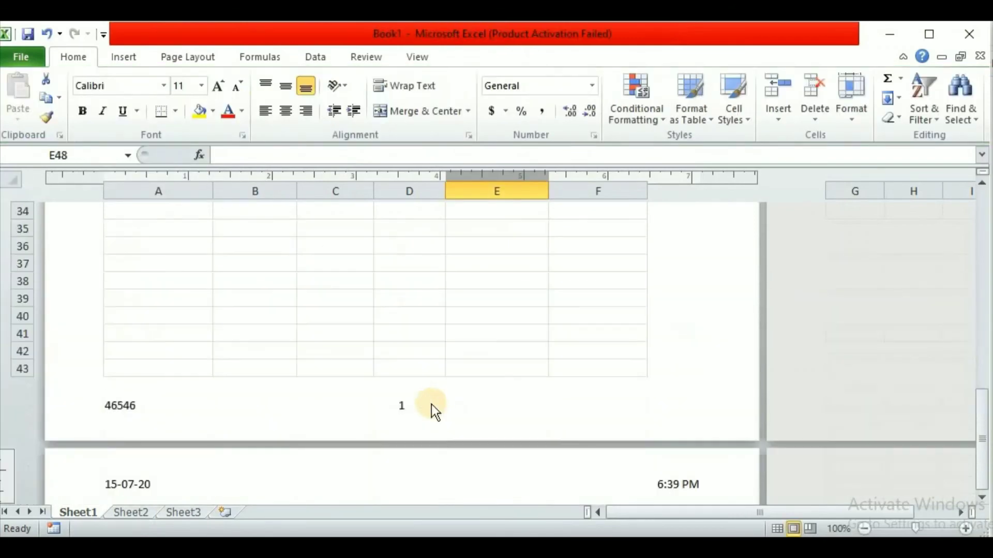
scroll(450, 291, "up", 12)
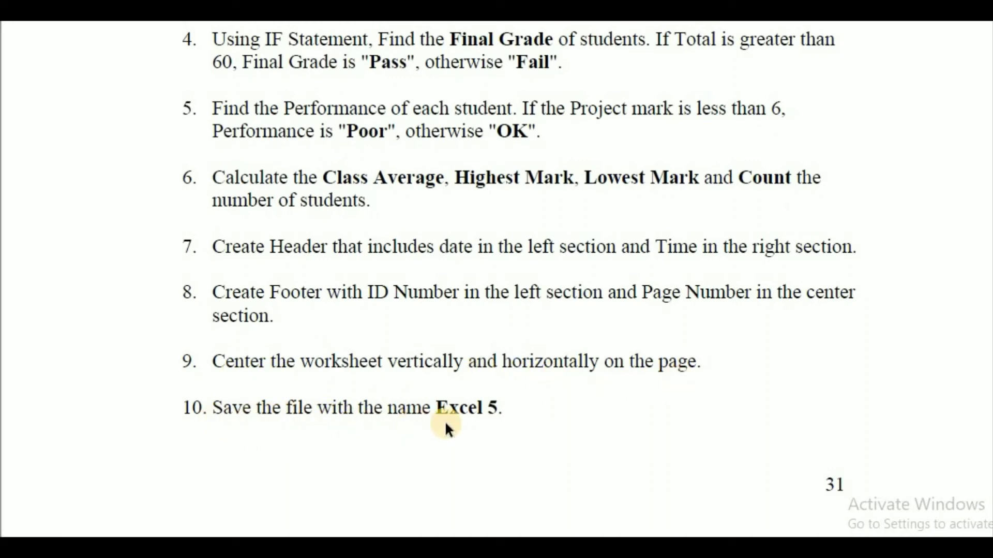
Advance the exercise slides to the reference First Sem-Results table, then return to Excel
left_click(495, 418)
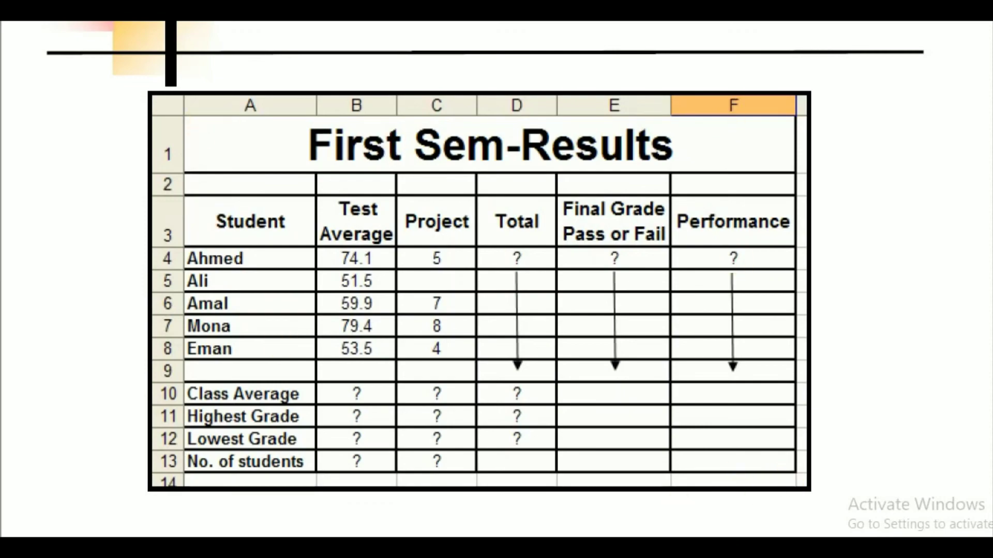
key("alt+Tab")
In Page Setup margins, centre the worksheet horizontally and vertically on the page
left_click(23, 56)
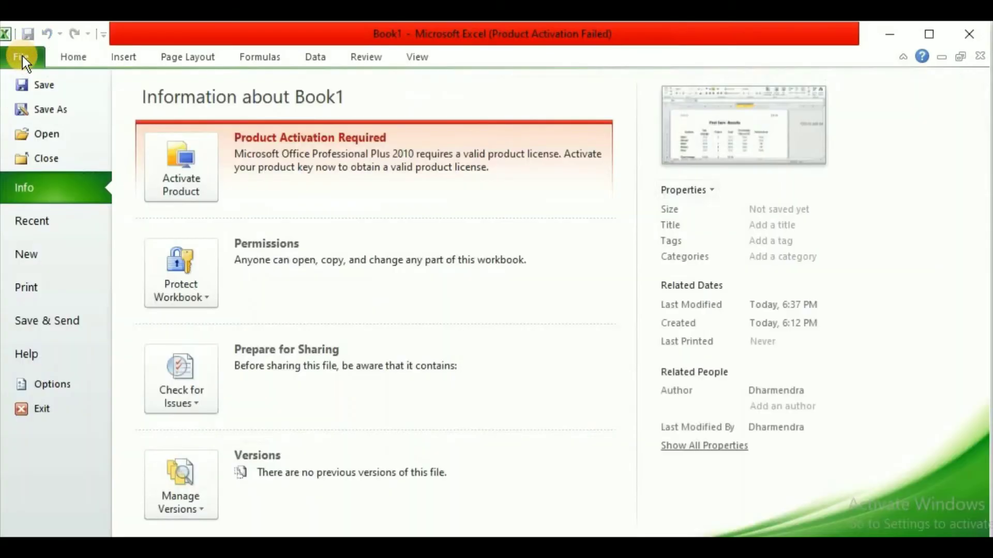
left_click(42, 299)
left_click(321, 528)
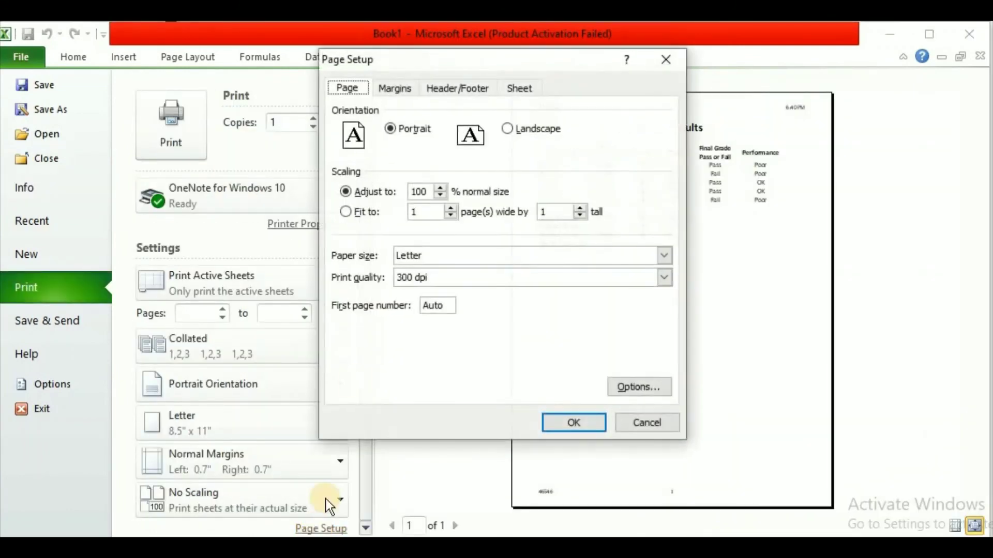
left_click(393, 87)
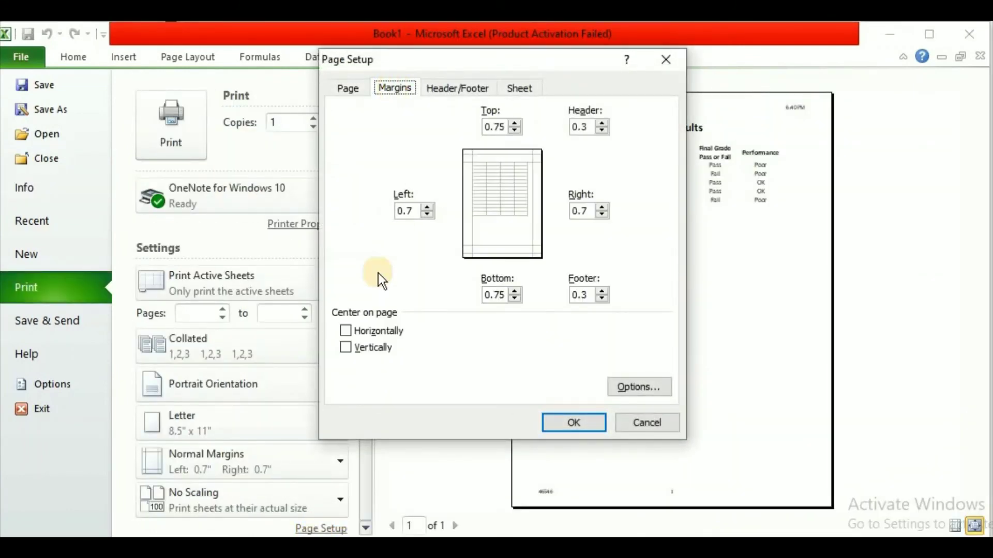
left_click(346, 331)
left_click(345, 348)
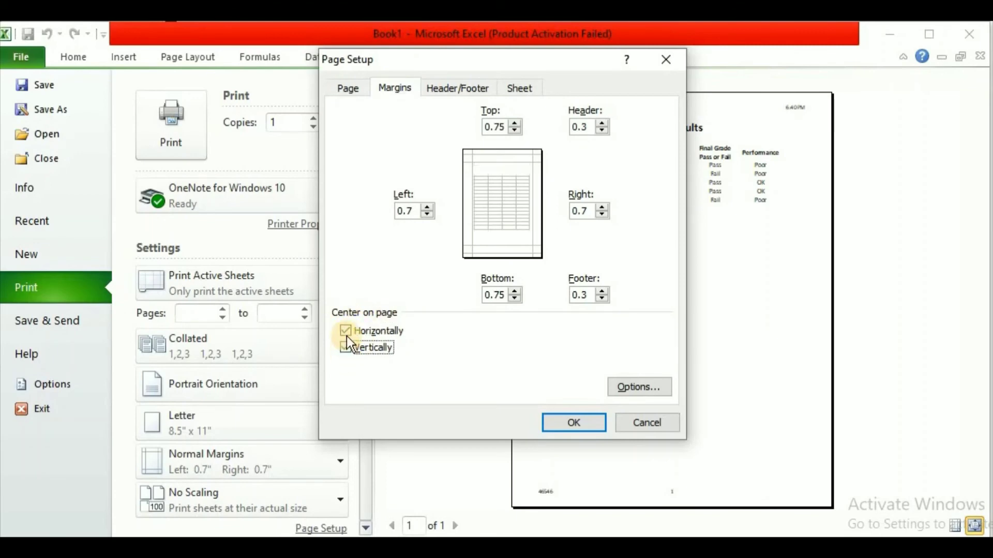
Make gridlines and row and column headings print, and apply the page setup
left_click(520, 88)
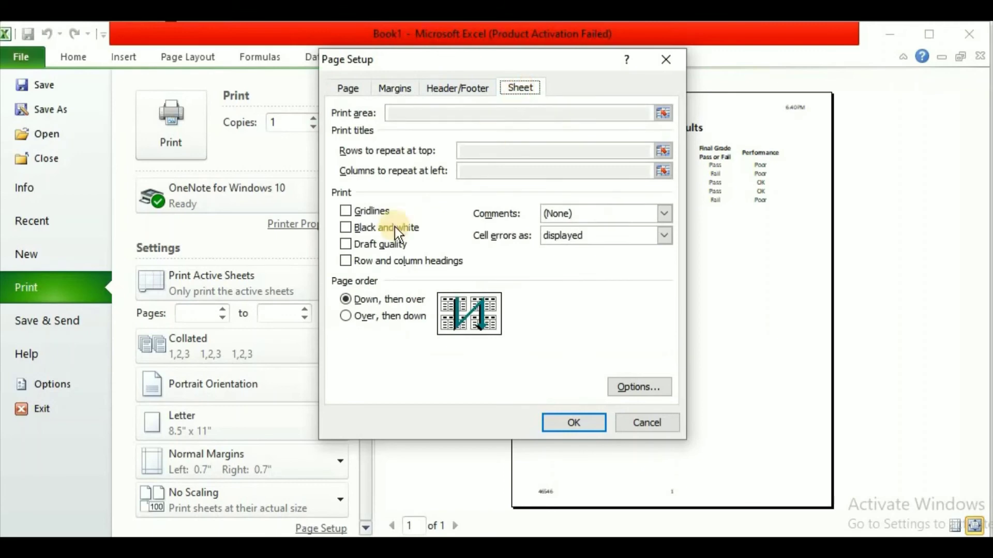
left_click(346, 211)
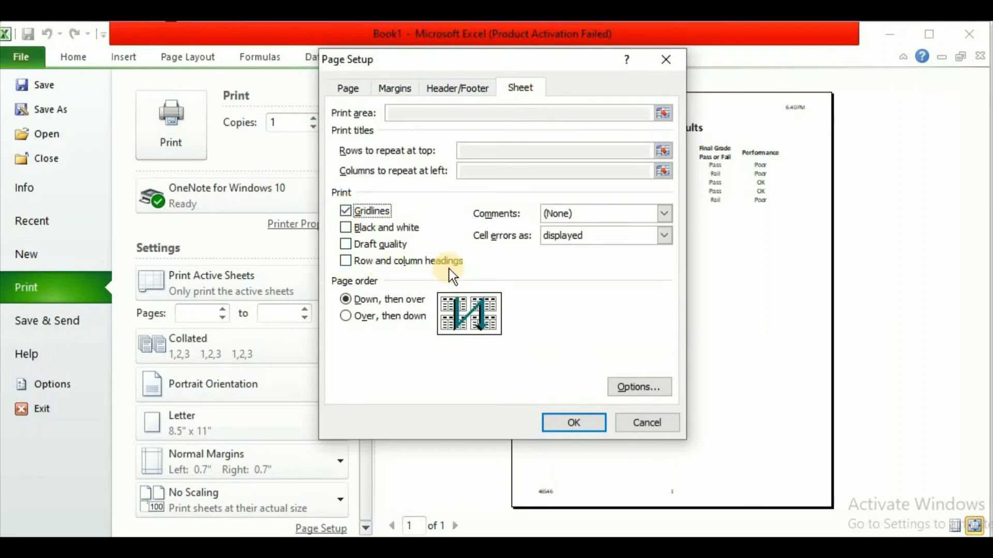
left_click(346, 262)
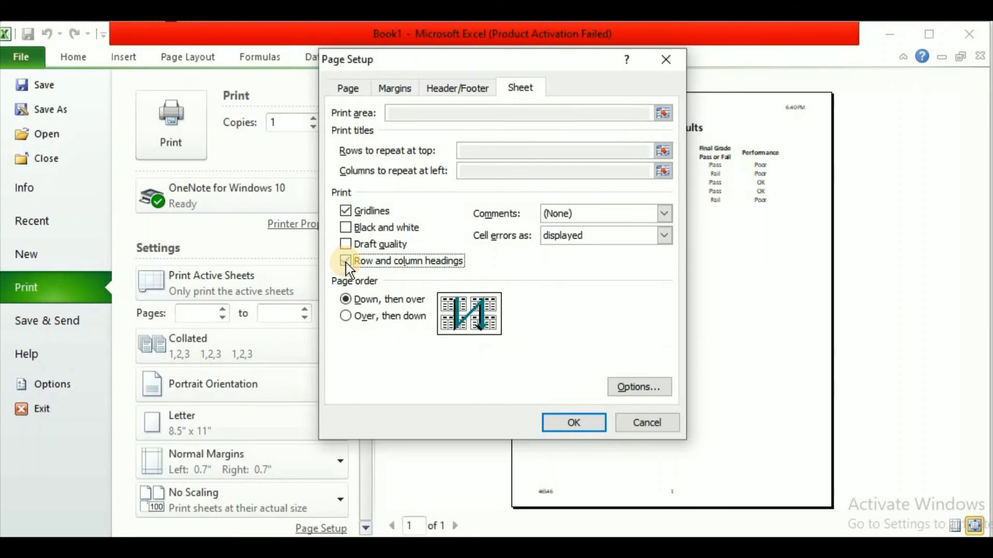
left_click(572, 423)
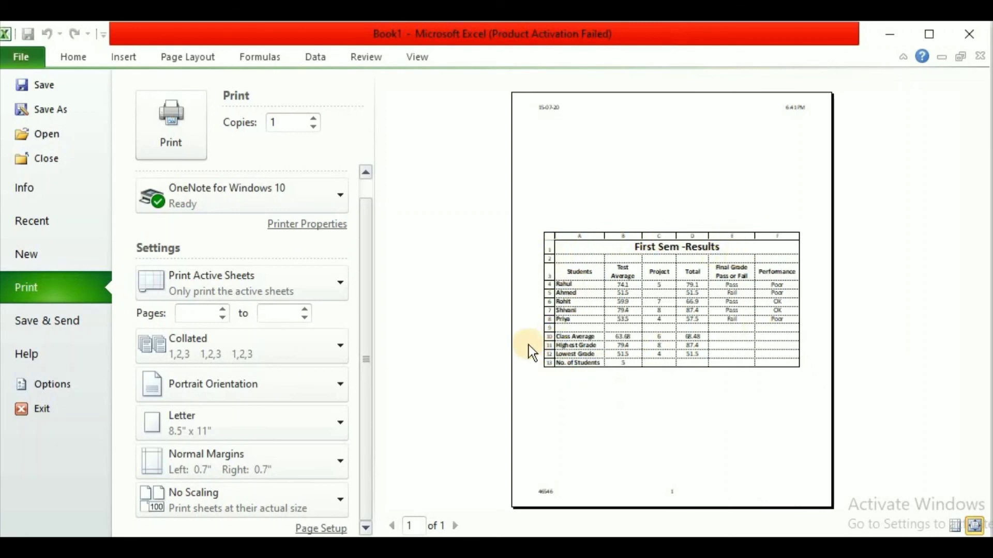
Save the workbook under the file name 'excel 5'
key("ctrl+s")
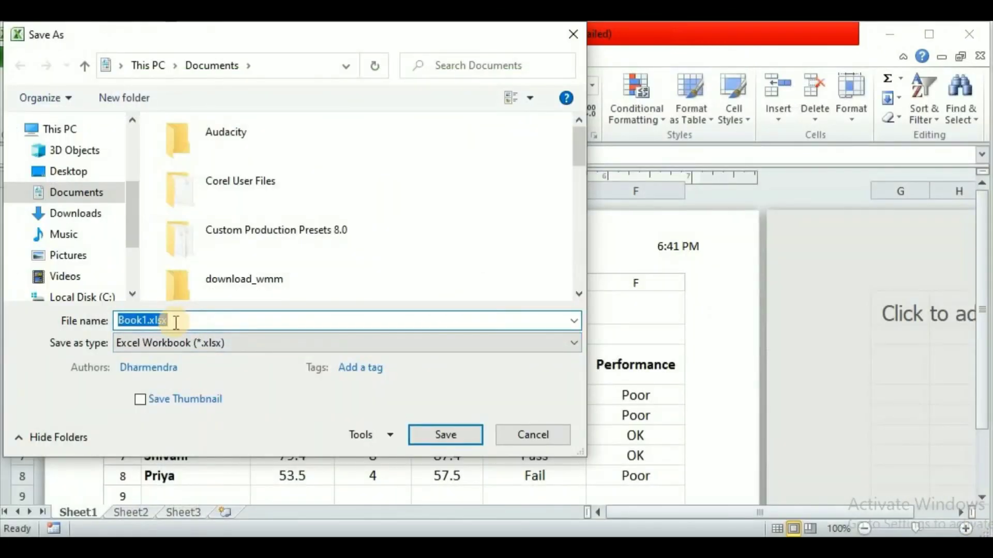
type("excel 5")
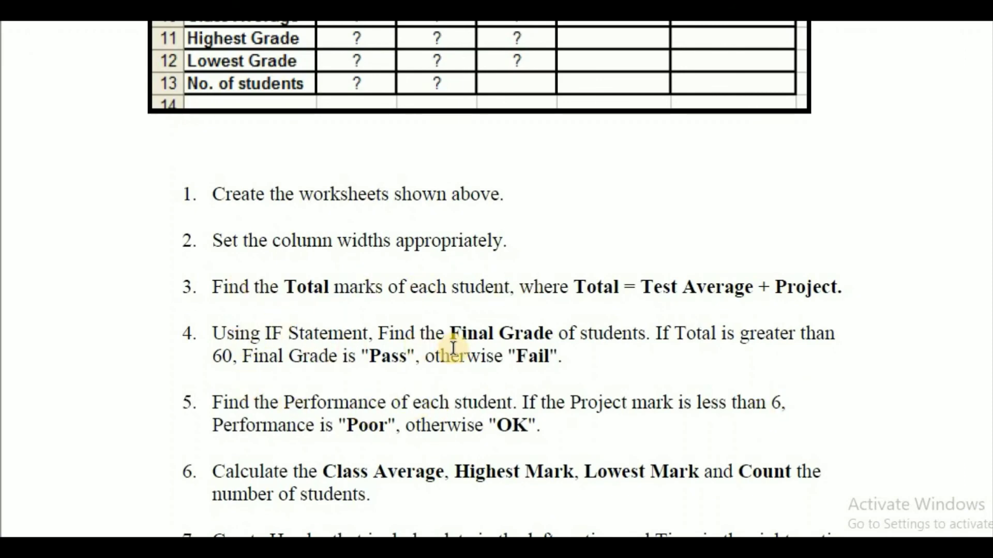
Scroll the exercise document back up to the Exercise 5 heading and reference table
scroll(786, 191, "up", 5)
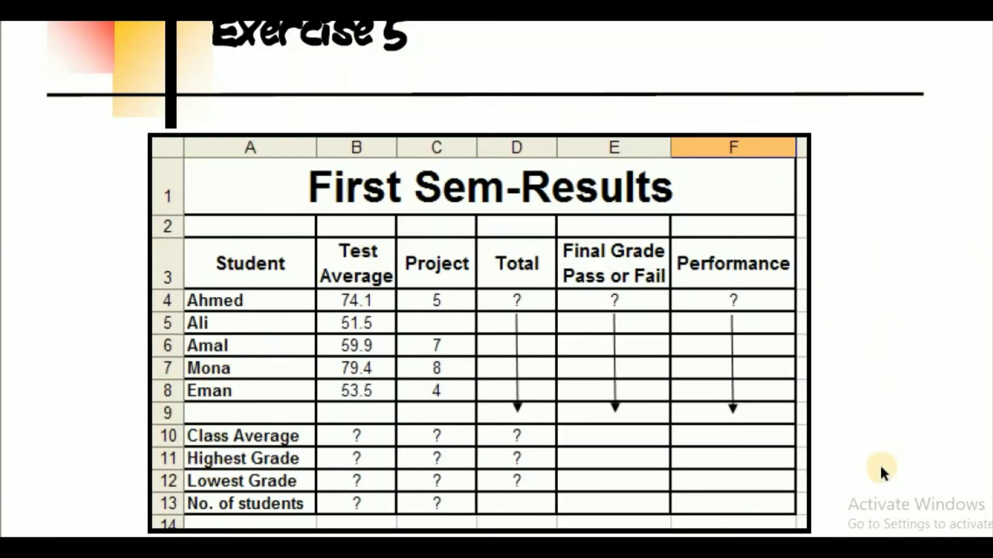
scroll(879, 463, "down", 3)
scroll(880, 461, "up", 3)
scroll(821, 116, "up", 2)
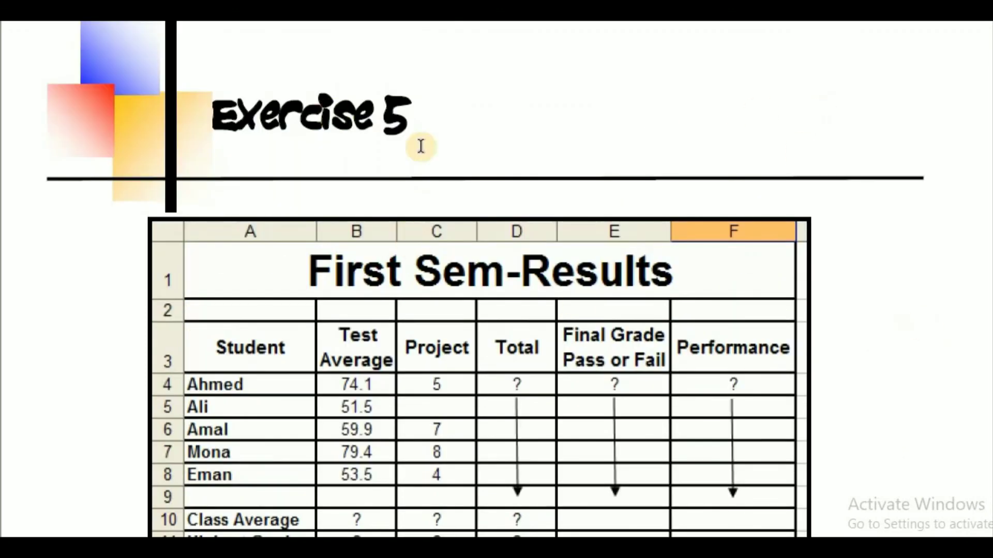